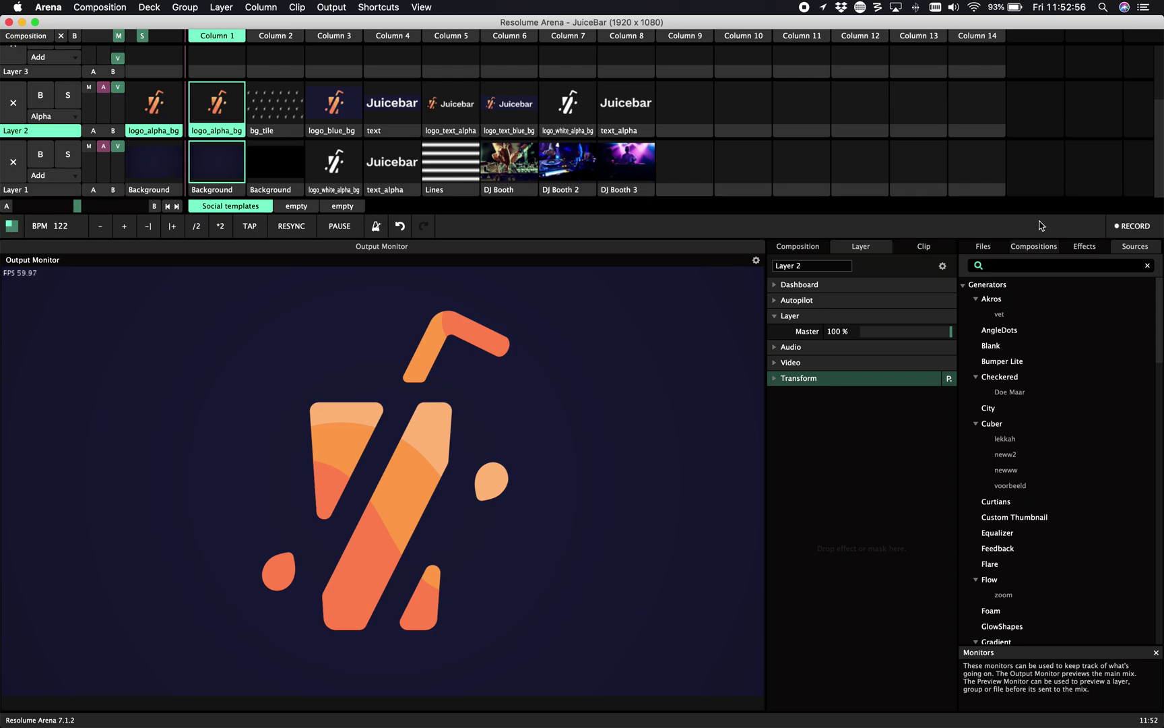
Search 'cur' in Sources, drop the Curtians generator into Layer 1 column 10, and launch it
{"action": "left_click", "coordinate": [1033, 263]}
{"action": "type", "text": "cut"}
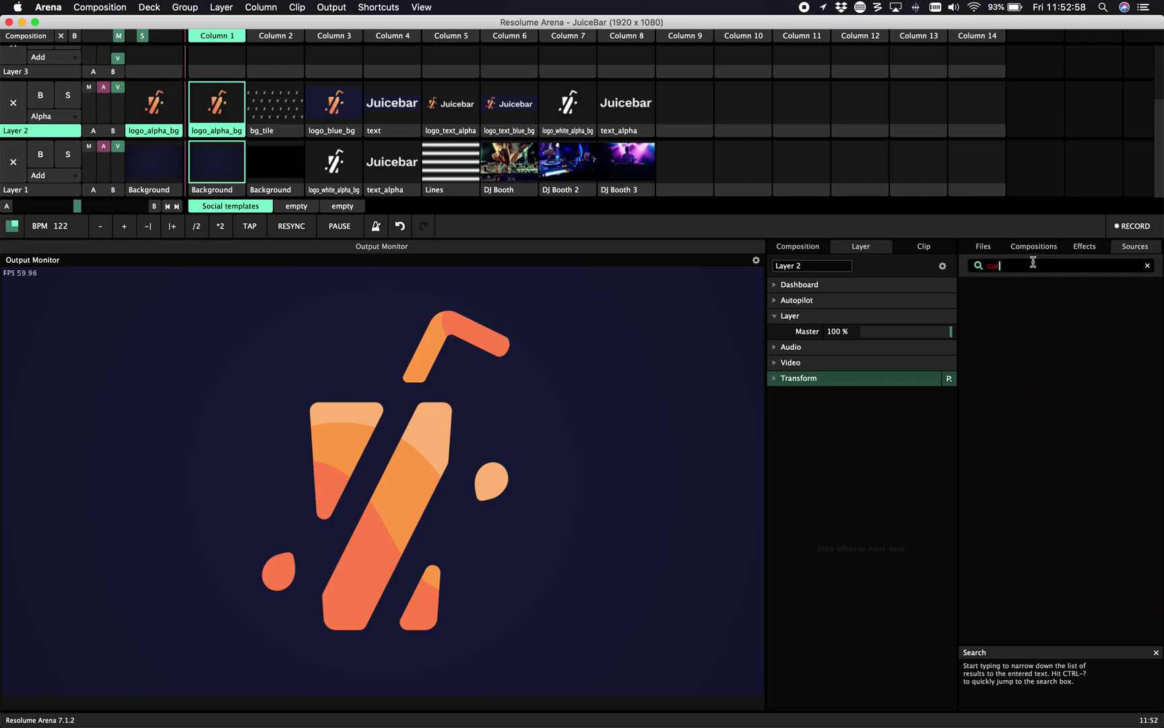
{"action": "key", "text": "BackSpace"}
{"action": "type", "text": "r"}
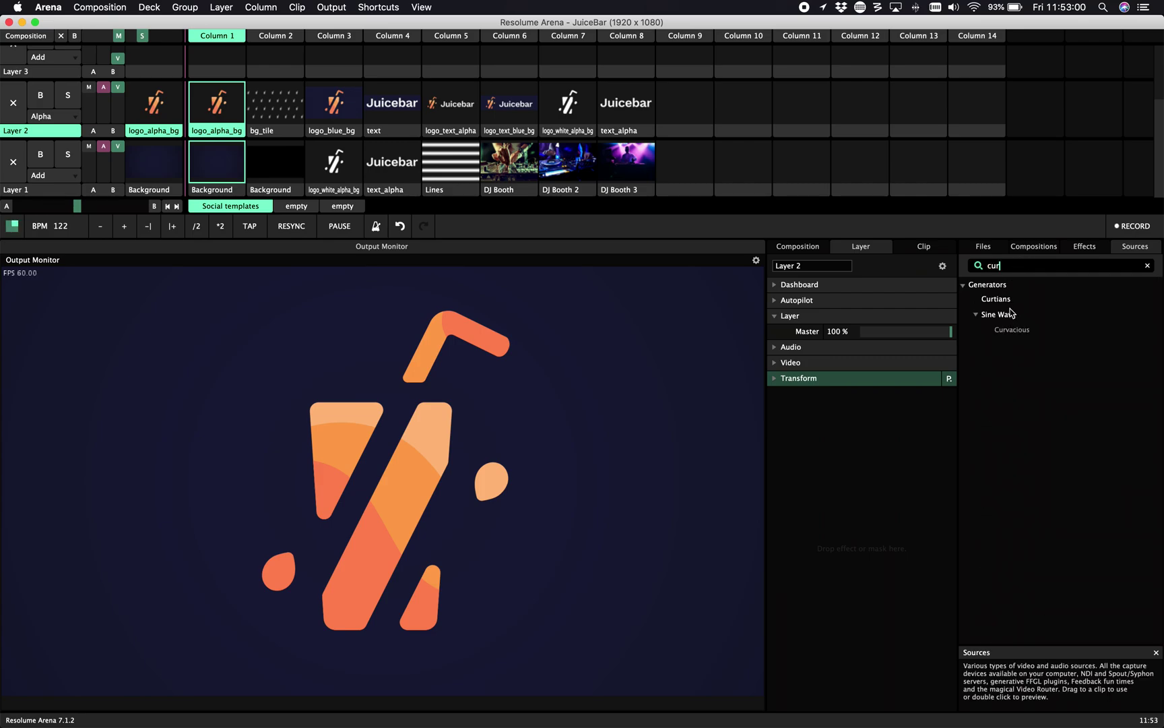
{"action": "left_click_drag", "start_coordinate": [1006, 305], "coordinate": [753, 174]}
{"action": "left_click", "coordinate": [753, 175]}
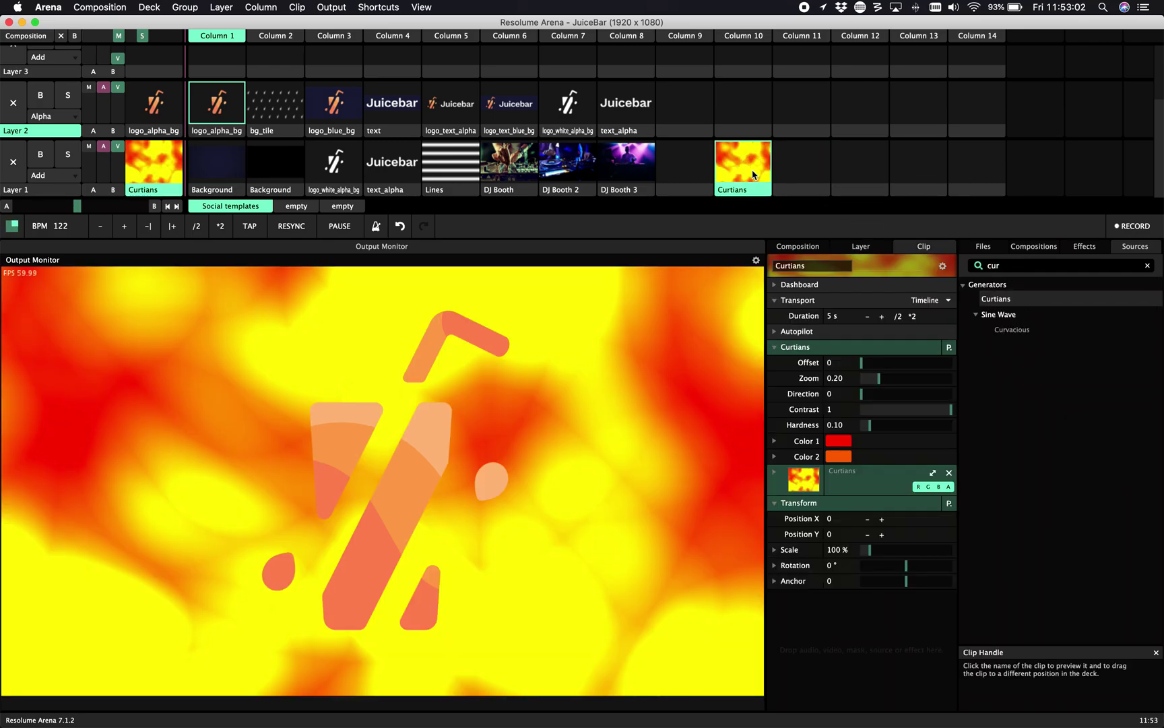
Hide Layer 2's logo and animate the Curtians Offset along a 20-second Timeline
{"action": "left_click", "coordinate": [118, 87]}
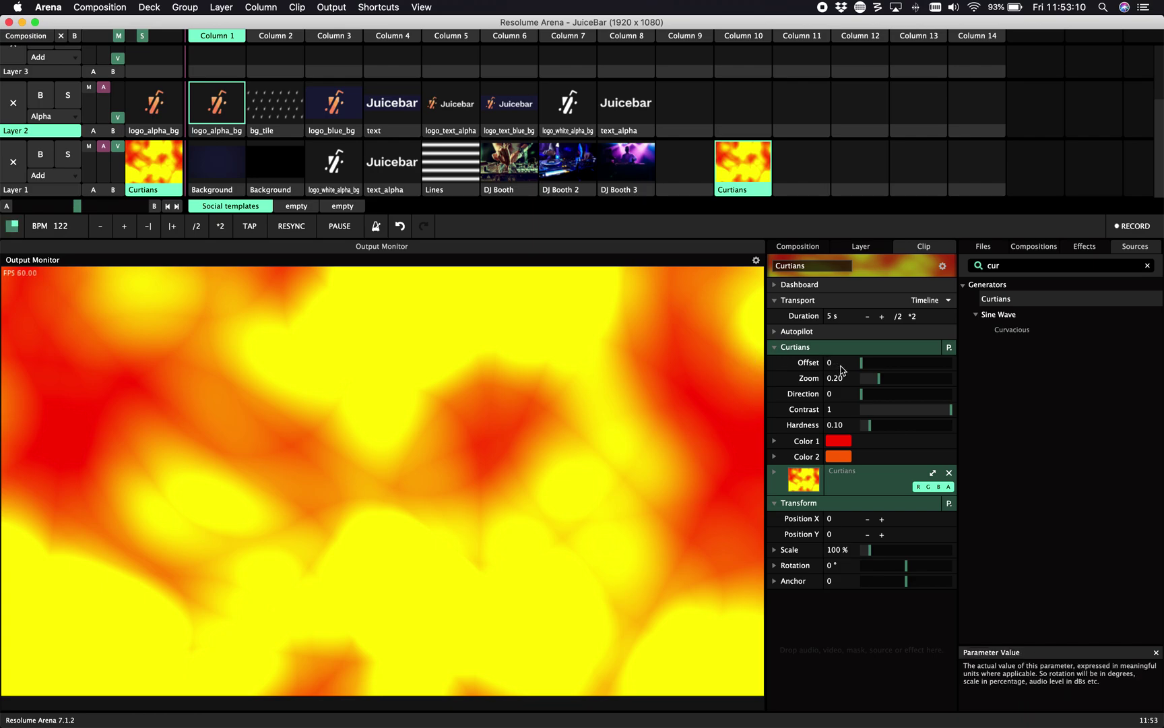
{"action": "left_click_drag", "start_coordinate": [862, 364], "coordinate": [863, 366]}
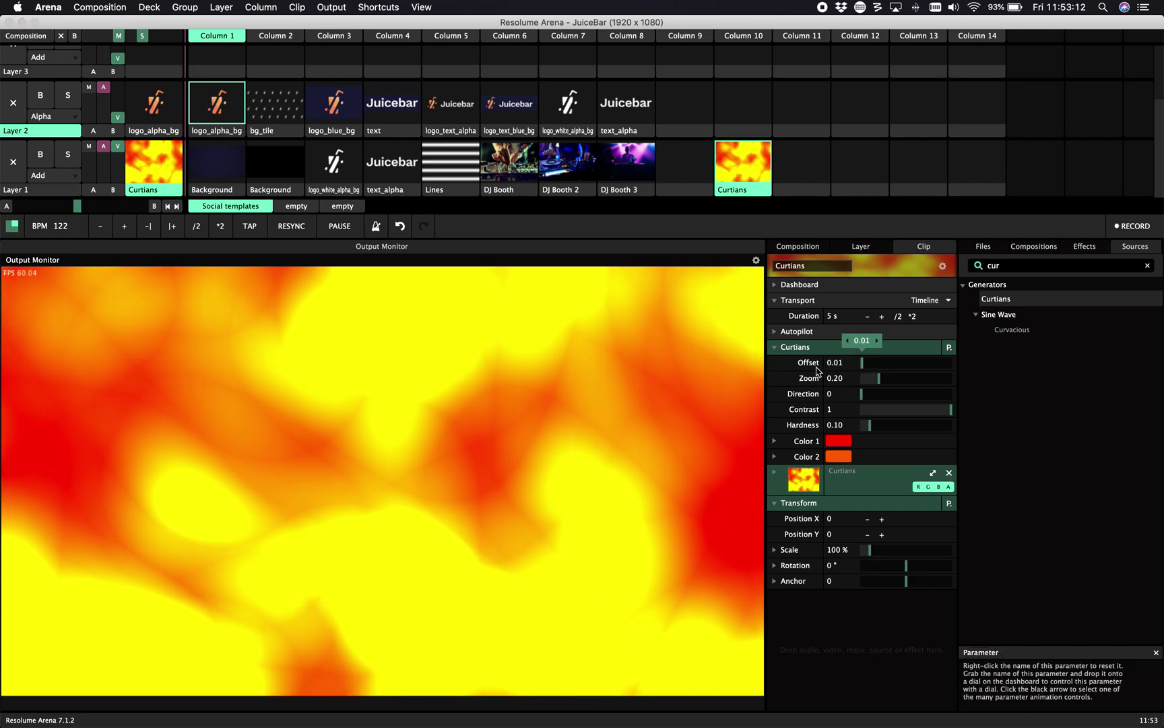
{"action": "left_click", "coordinate": [773, 363]}
{"action": "left_click", "coordinate": [734, 413]}
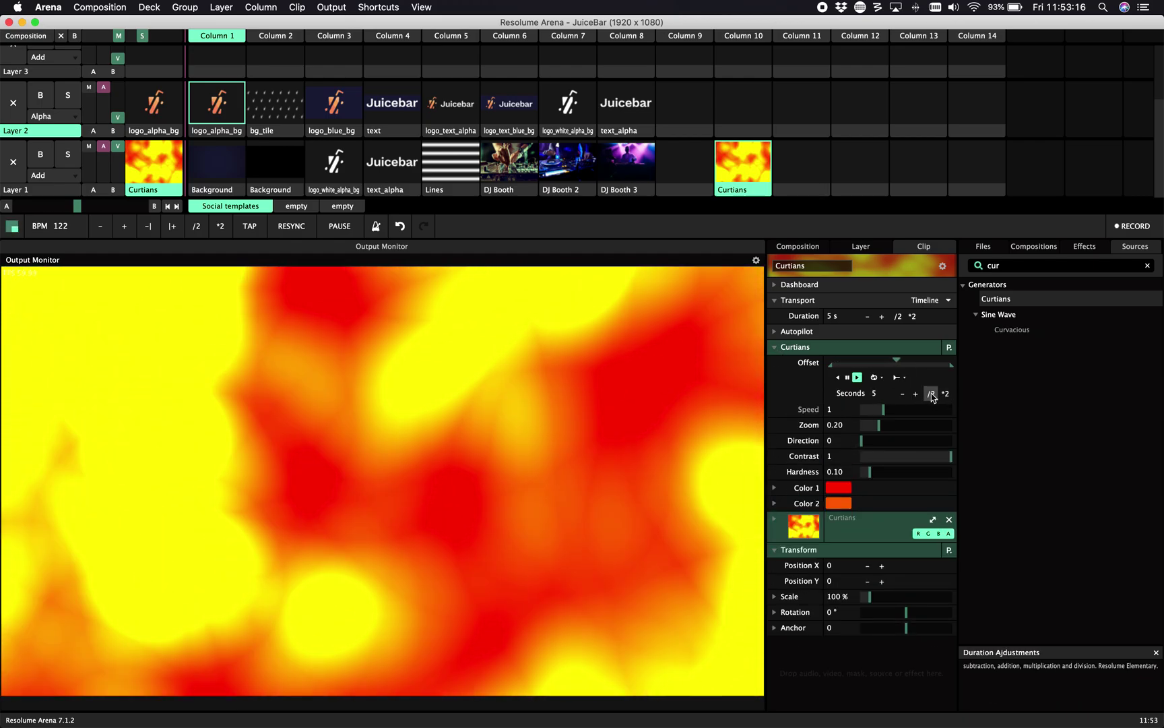
{"action": "left_click", "coordinate": [946, 394]}
{"action": "left_click", "coordinate": [946, 393]}
{"action": "left_click", "coordinate": [946, 393]}
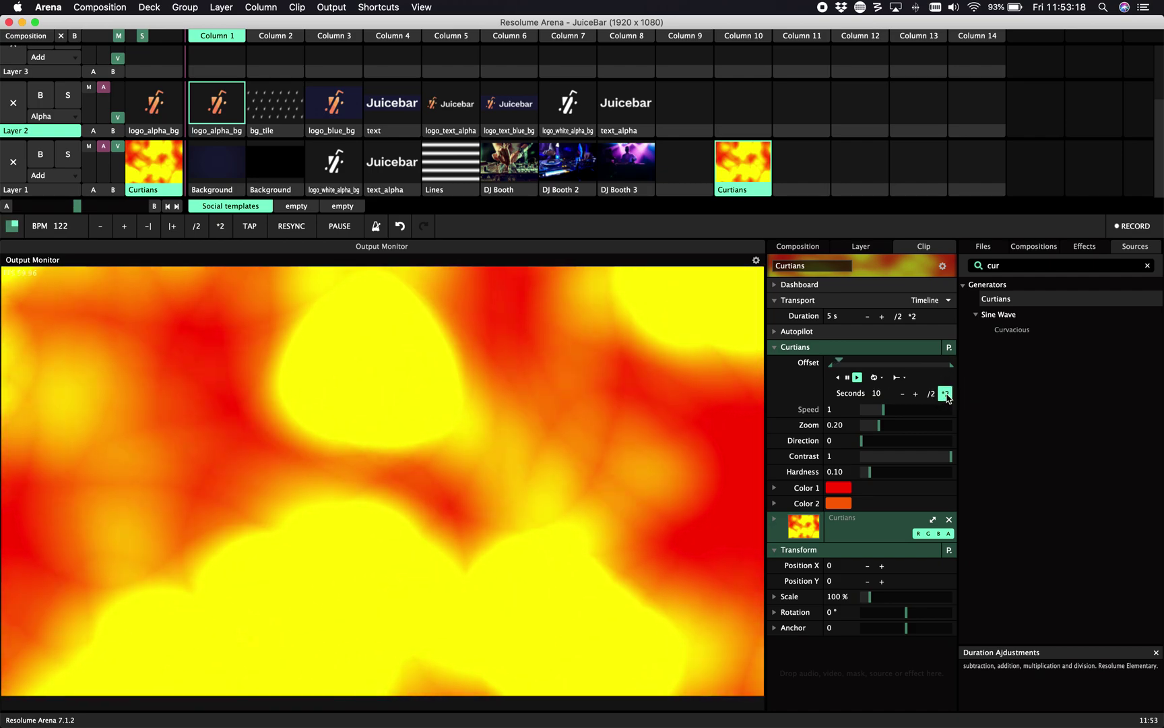
{"action": "left_click", "coordinate": [946, 394]}
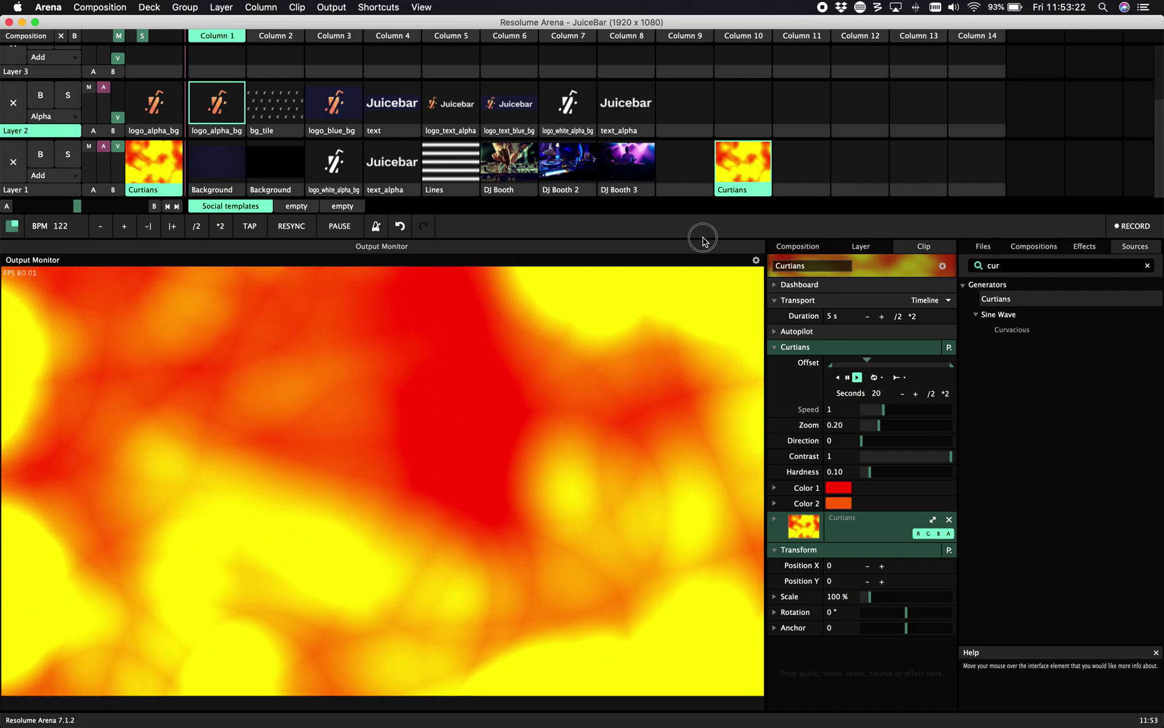
{"action": "left_click_drag", "start_coordinate": [703, 237], "coordinate": [707, 154]}
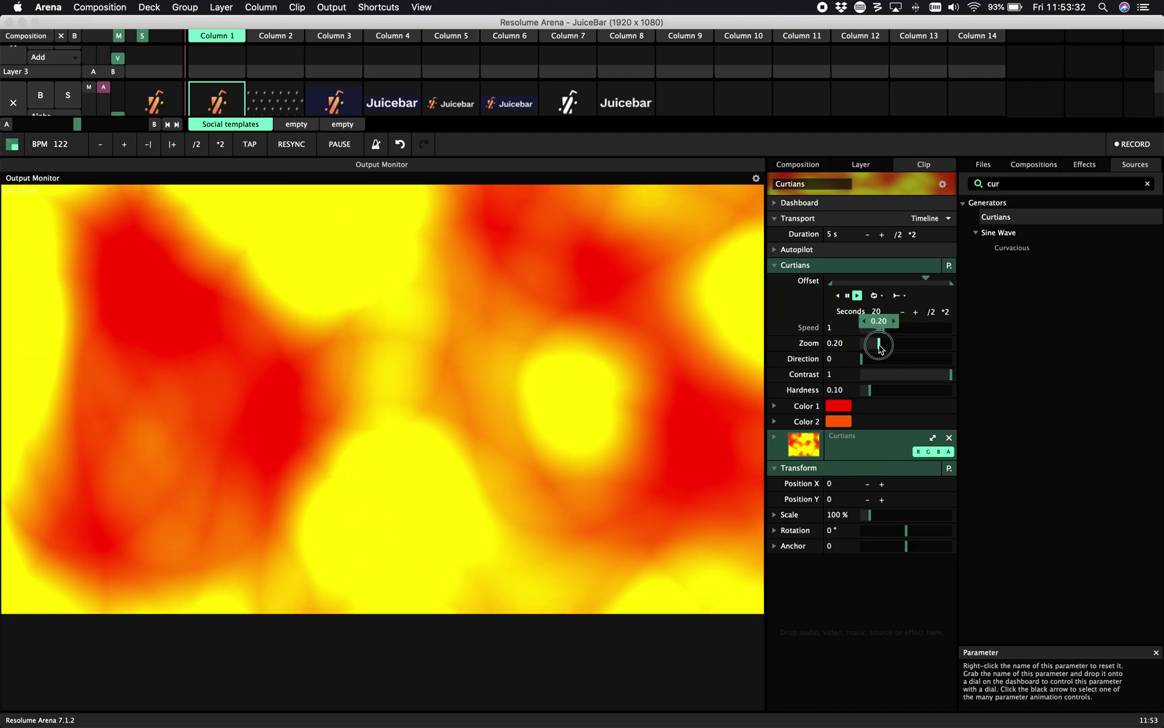
Set Curtians Zoom to 0.40, the Offset cycle to 40 seconds, and Direction to about 0.56
{"action": "left_click_drag", "start_coordinate": [879, 345], "coordinate": [867, 370]}
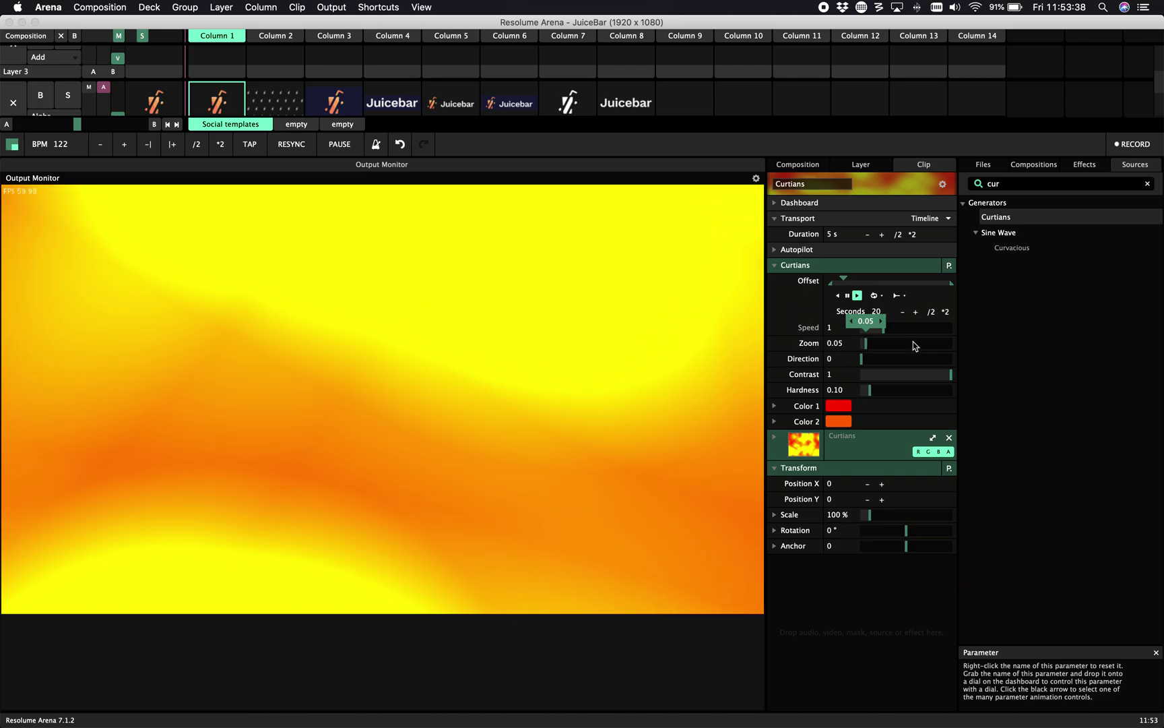
{"action": "left_click", "coordinate": [947, 312]}
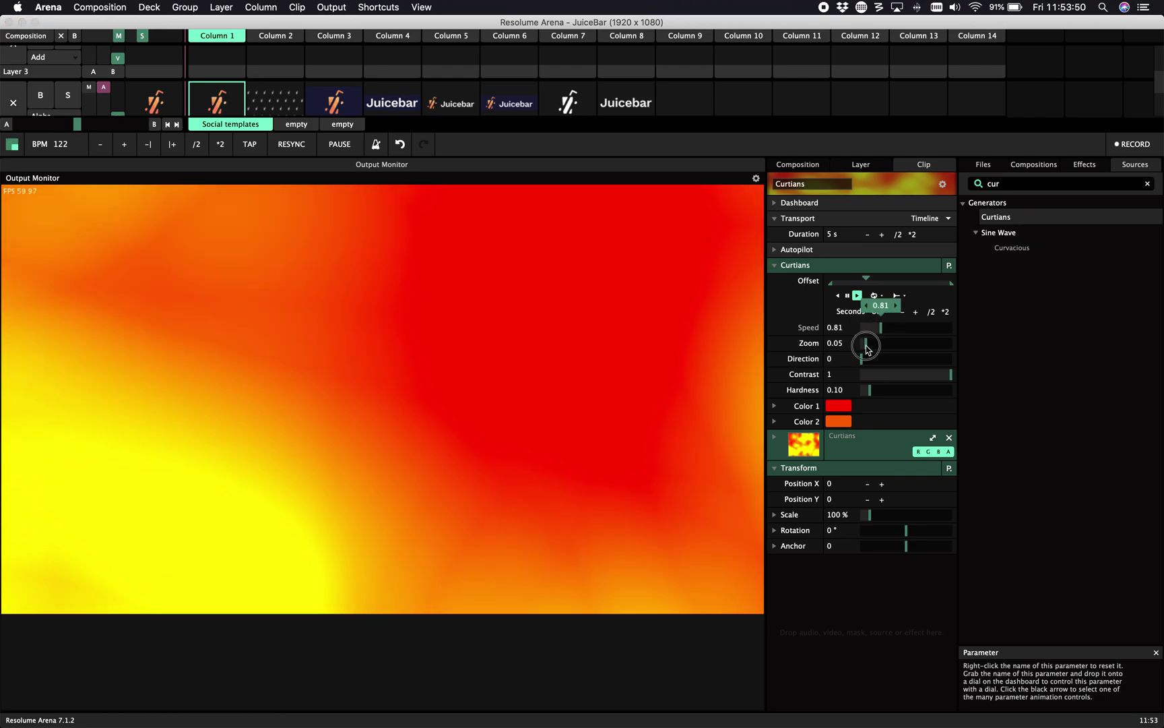
{"action": "left_click_drag", "start_coordinate": [867, 347], "coordinate": [899, 348]}
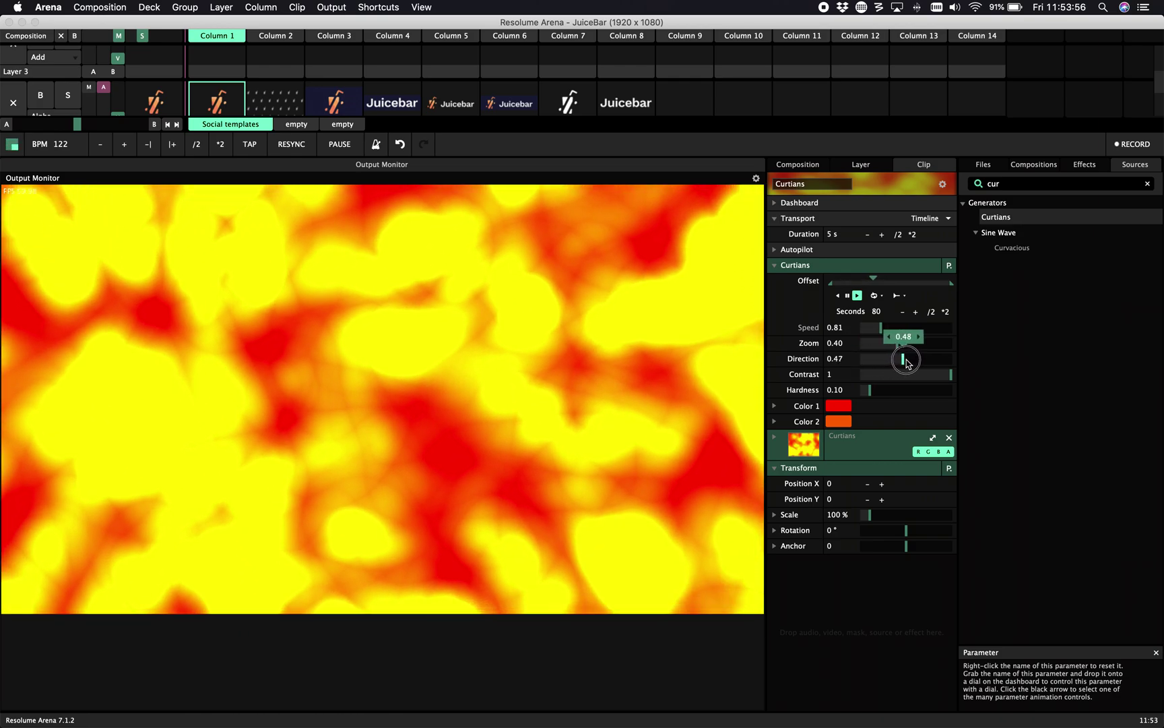
{"action": "left_click_drag", "start_coordinate": [906, 361], "coordinate": [931, 358]}
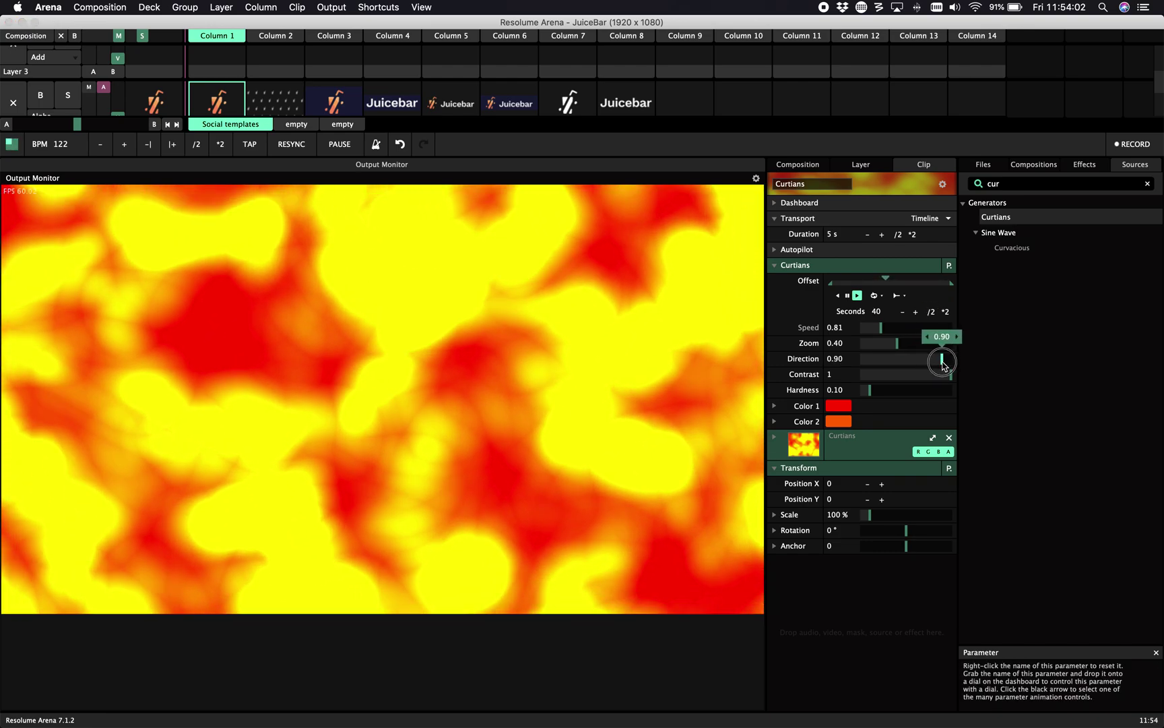
{"action": "left_click_drag", "start_coordinate": [942, 364], "coordinate": [917, 364]}
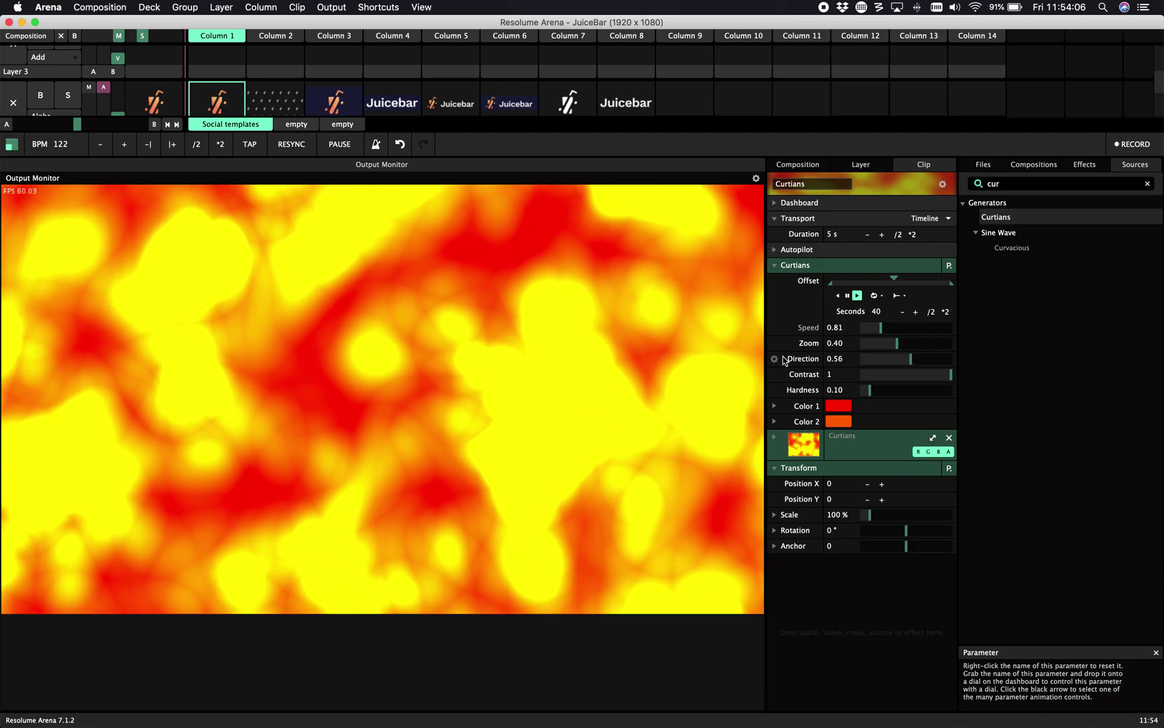
Switch Direction's animation to Timeline with a 40-second cycle
{"action": "left_click", "coordinate": [744, 406]}
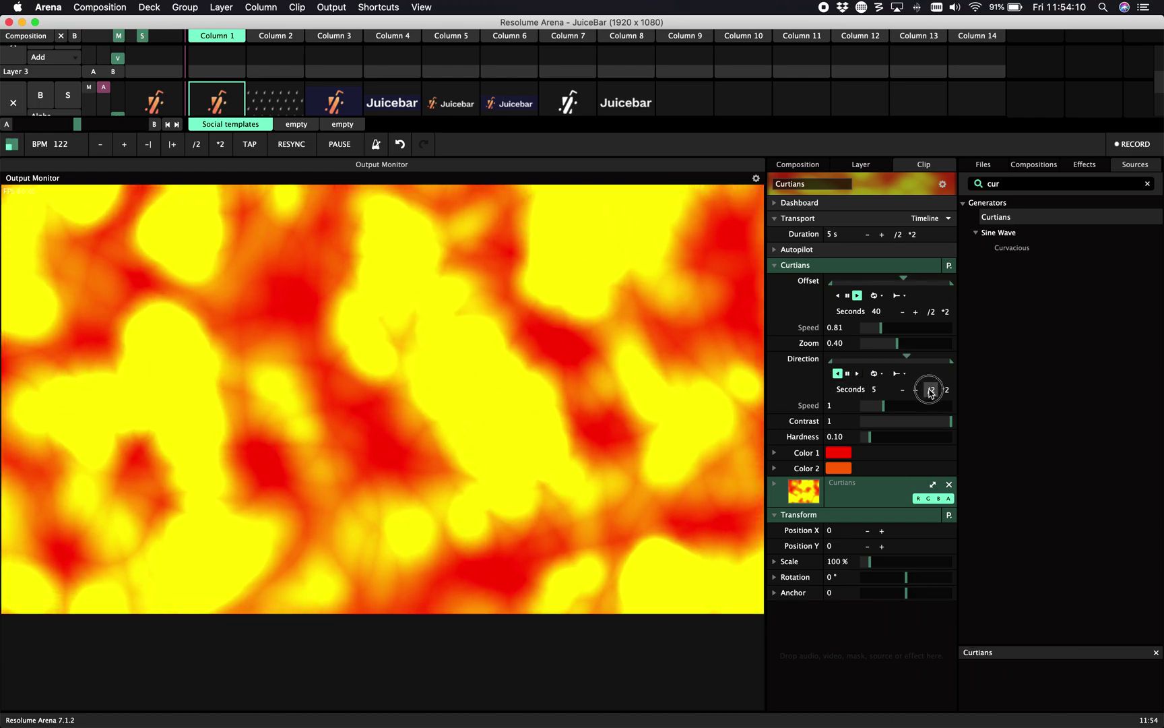
{"action": "left_click", "coordinate": [930, 390]}
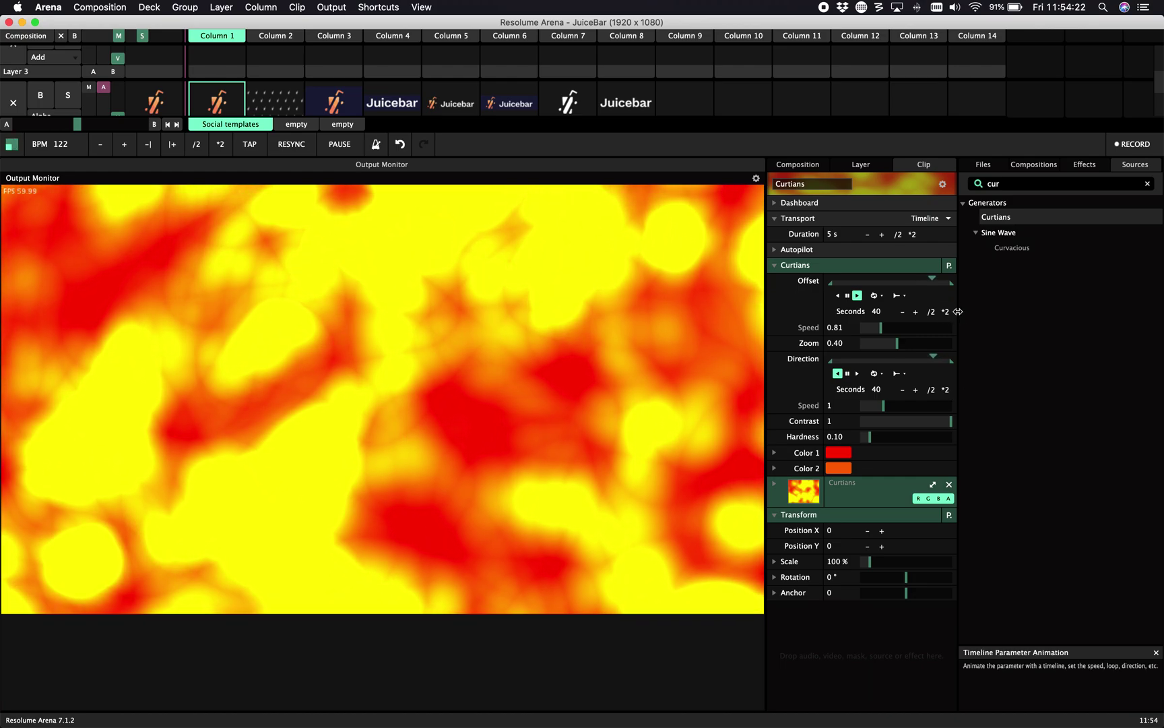
Widen the clip panel and set Curtians Contrast to 0.66 and Hardness to 0.11
{"action": "left_click_drag", "start_coordinate": [957, 312], "coordinate": [974, 314]}
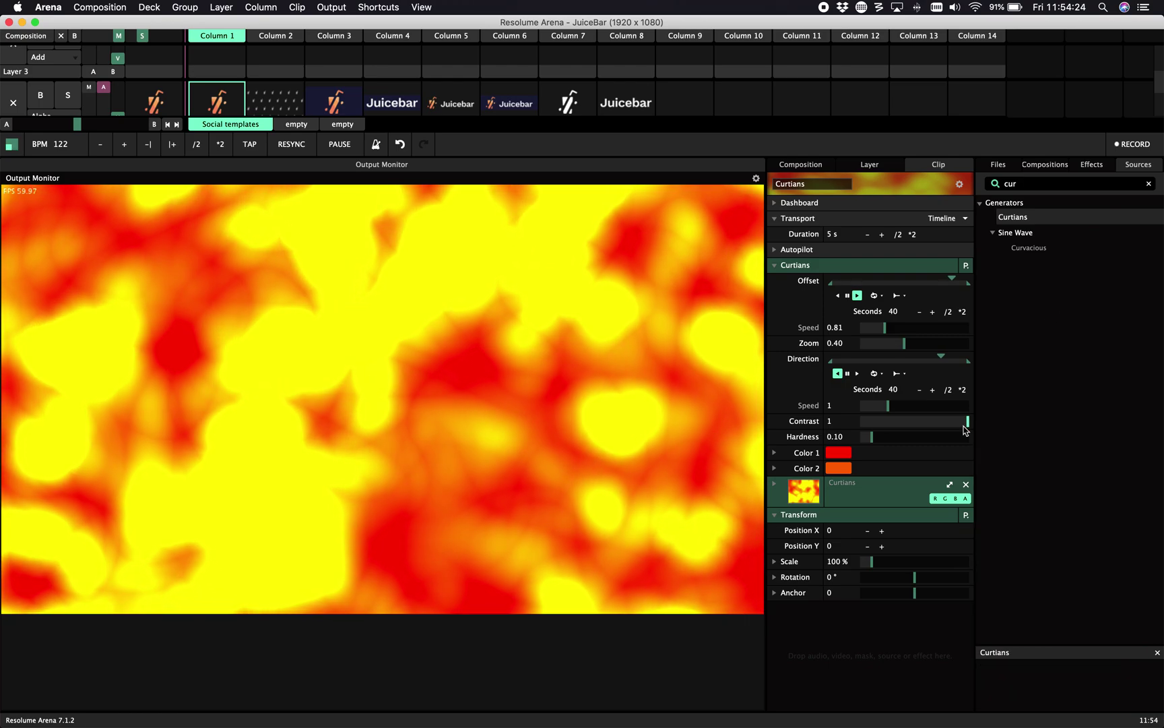
{"action": "left_click_drag", "start_coordinate": [968, 425], "coordinate": [885, 437]}
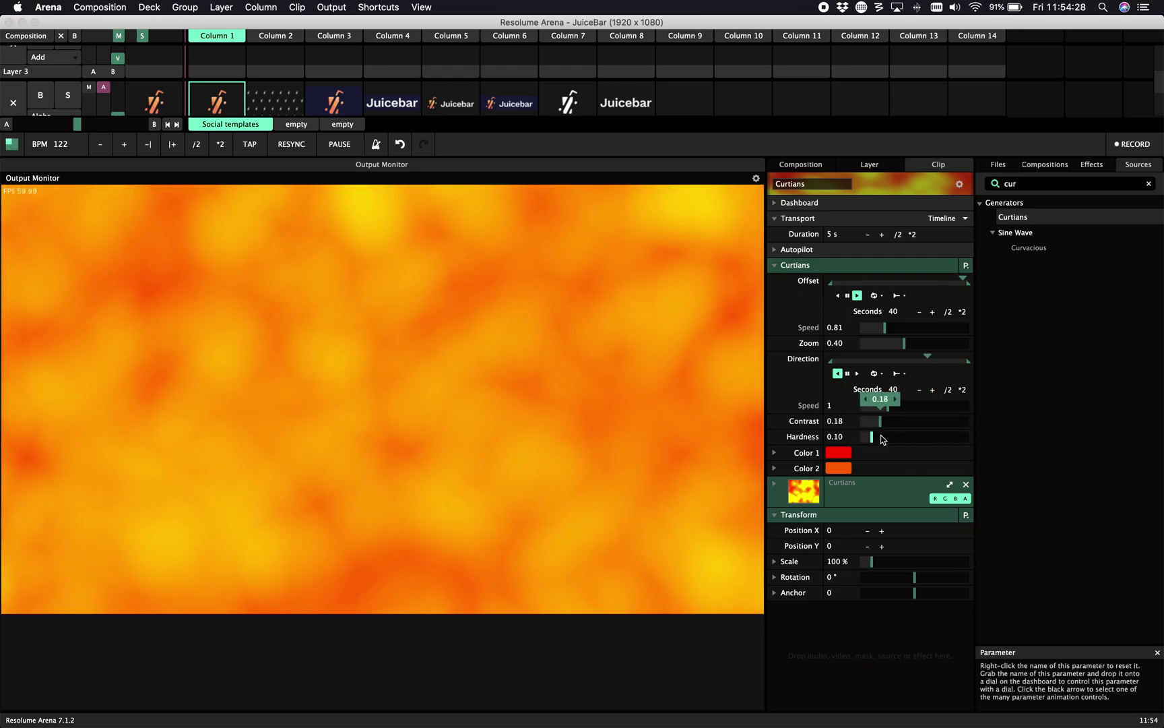
{"action": "left_click_drag", "start_coordinate": [880, 423], "coordinate": [923, 431]}
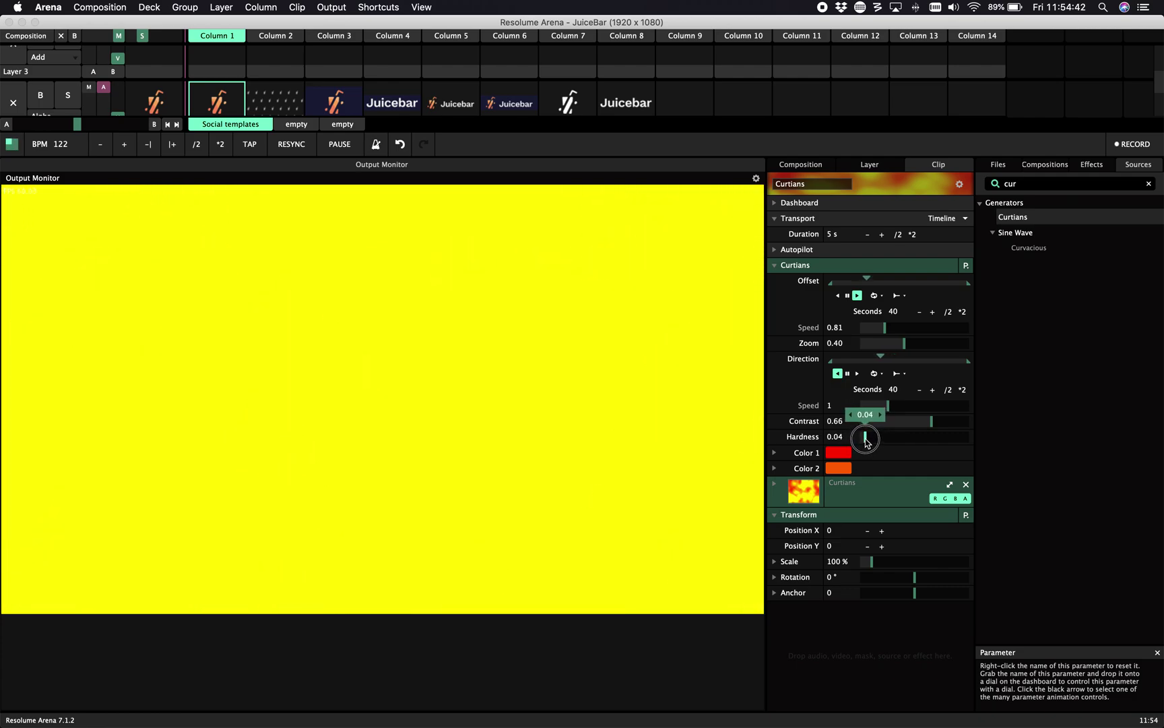
{"action": "mouse_move", "coordinate": [866, 439]}
{"action": "left_mouse_down"}
{"action": "mouse_move", "coordinate": [962, 433]}
{"action": "mouse_move", "coordinate": [869, 445]}
{"action": "left_mouse_up"}
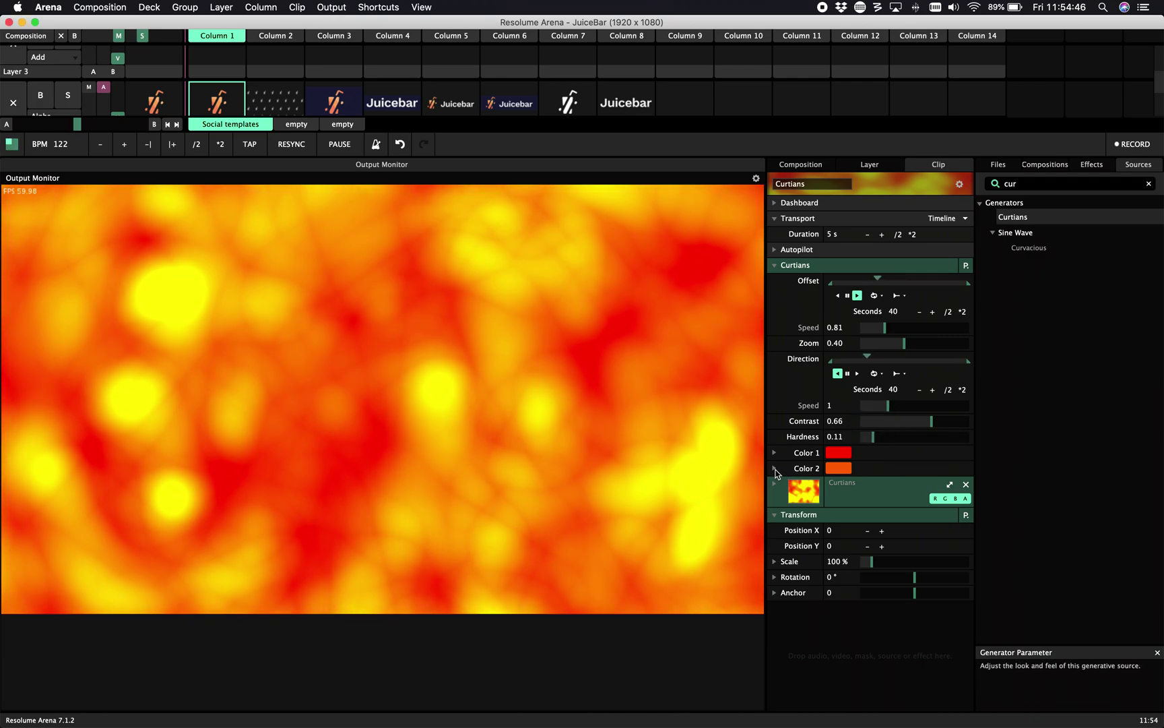
{"action": "left_click", "coordinate": [774, 467]}
Pick magenta for Color 1 from the palette and raise Hardness to 0.15
{"action": "left_click", "coordinate": [842, 470]}
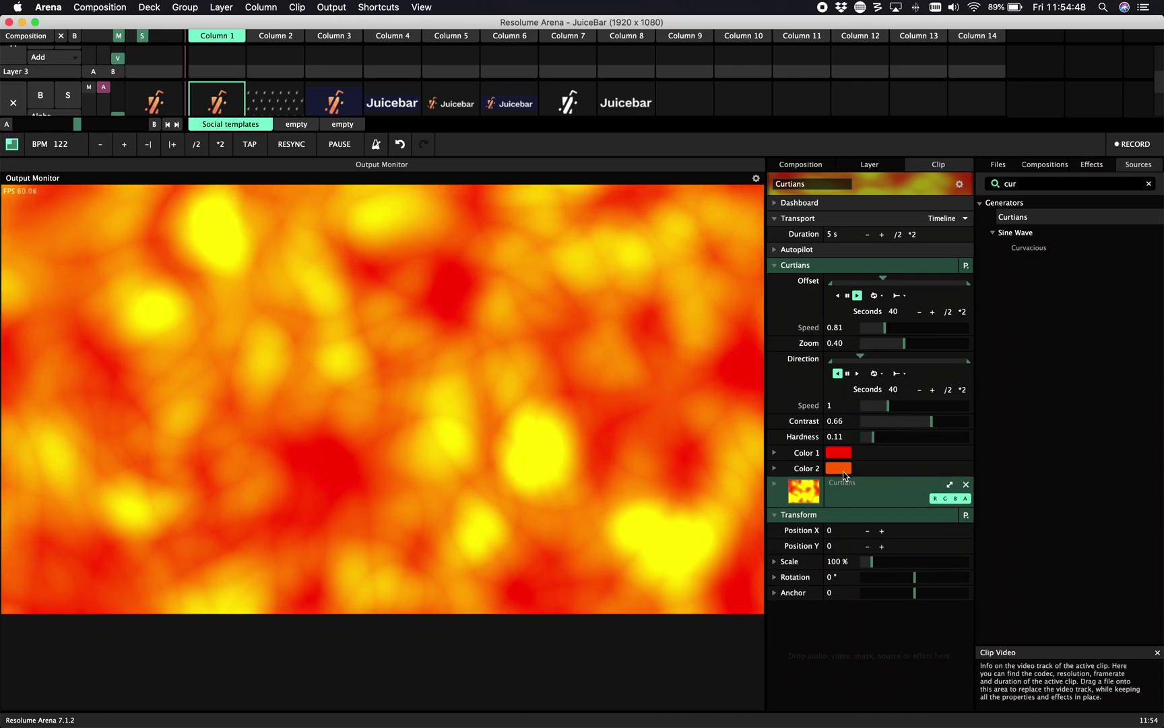
{"action": "left_click", "coordinate": [774, 468]}
{"action": "left_click", "coordinate": [958, 469]}
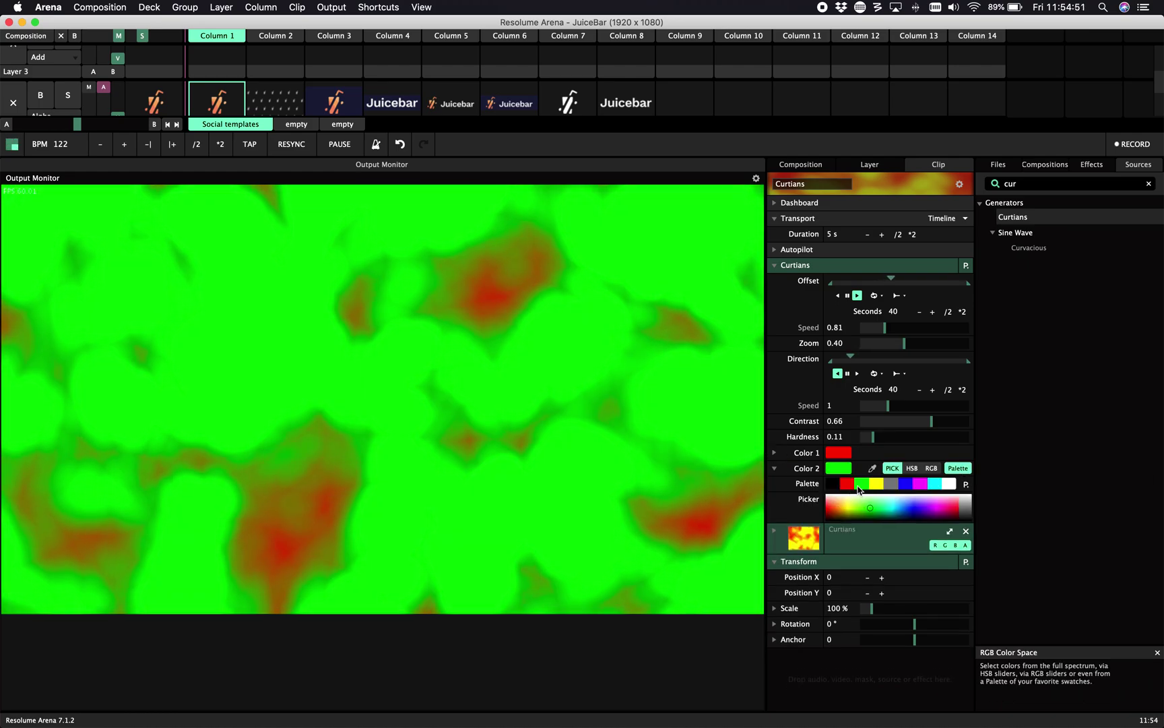
{"action": "left_click", "coordinate": [774, 453]}
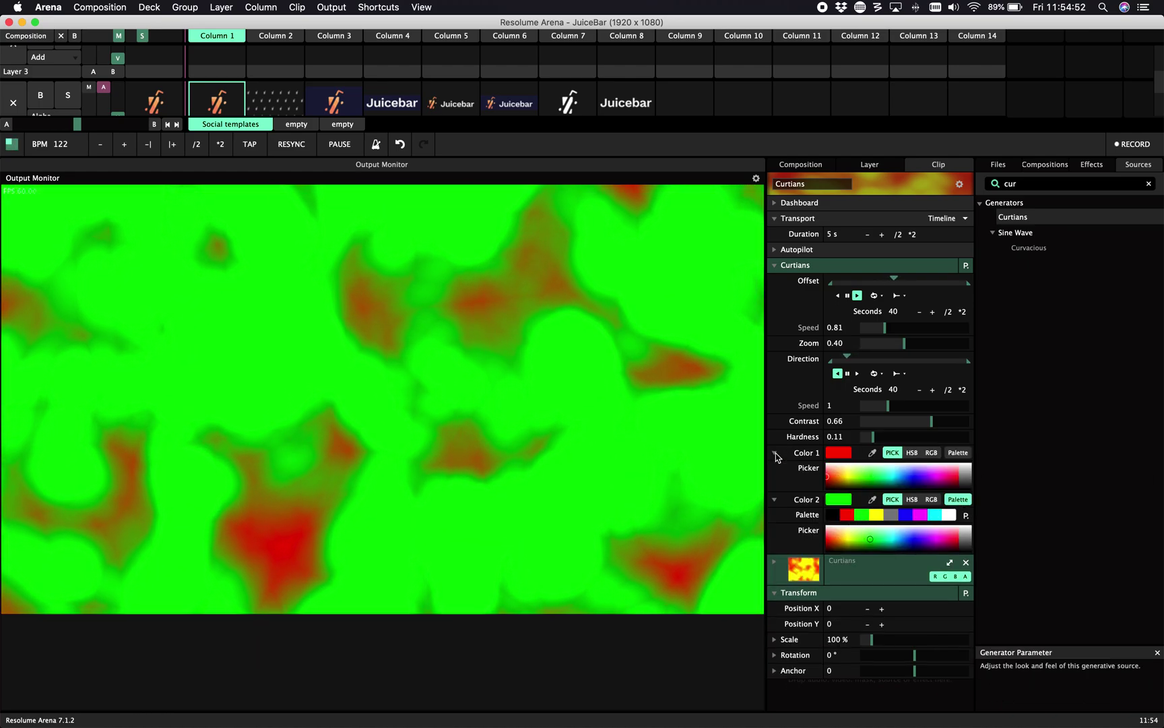
{"action": "left_click", "coordinate": [958, 459]}
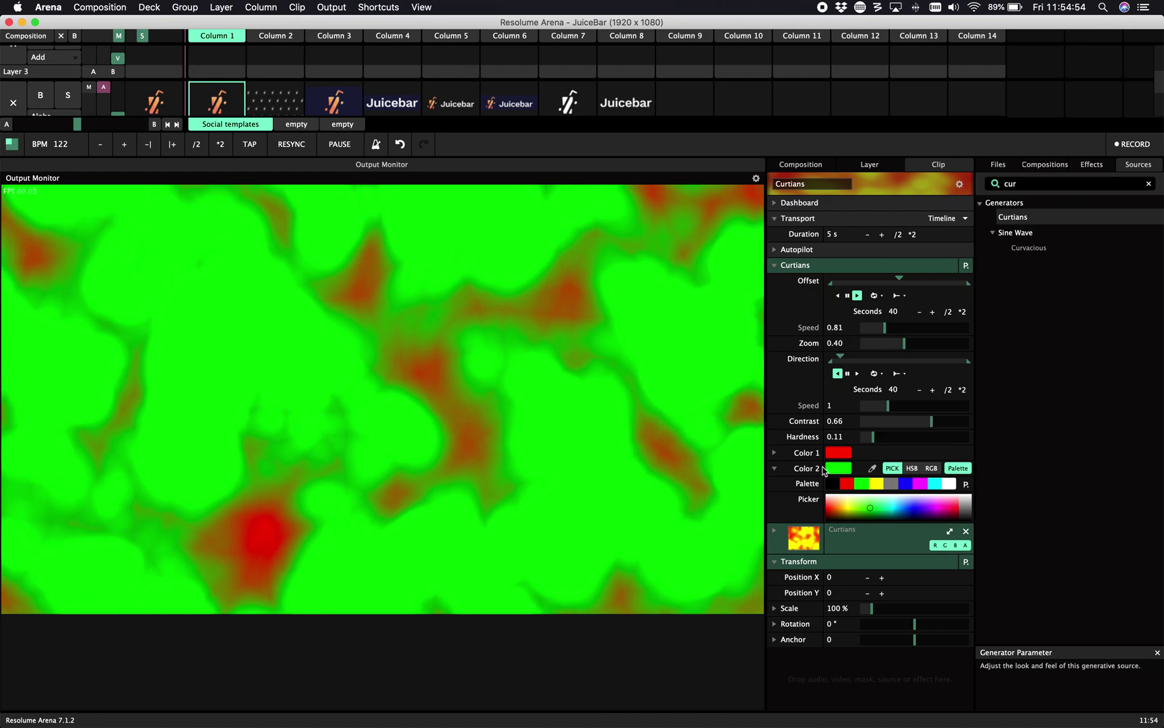
{"action": "left_click", "coordinate": [775, 453]}
{"action": "left_click", "coordinate": [958, 452]}
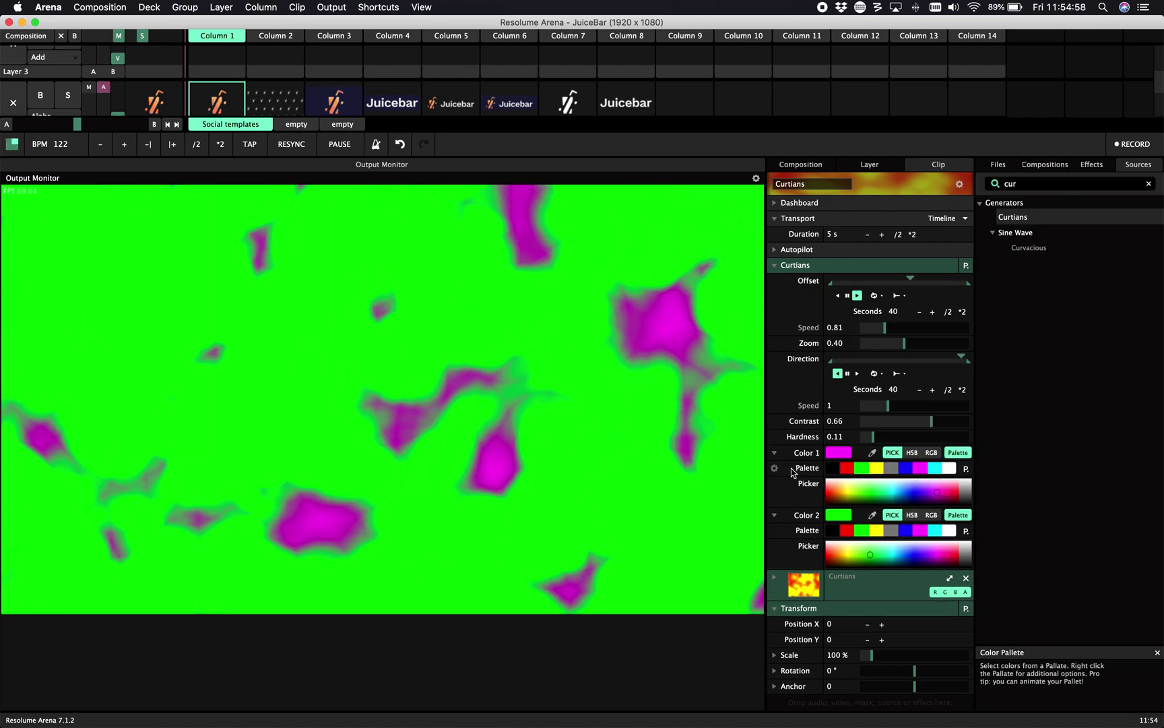
{"action": "left_click", "coordinate": [775, 453]}
{"action": "left_click", "coordinate": [775, 468]}
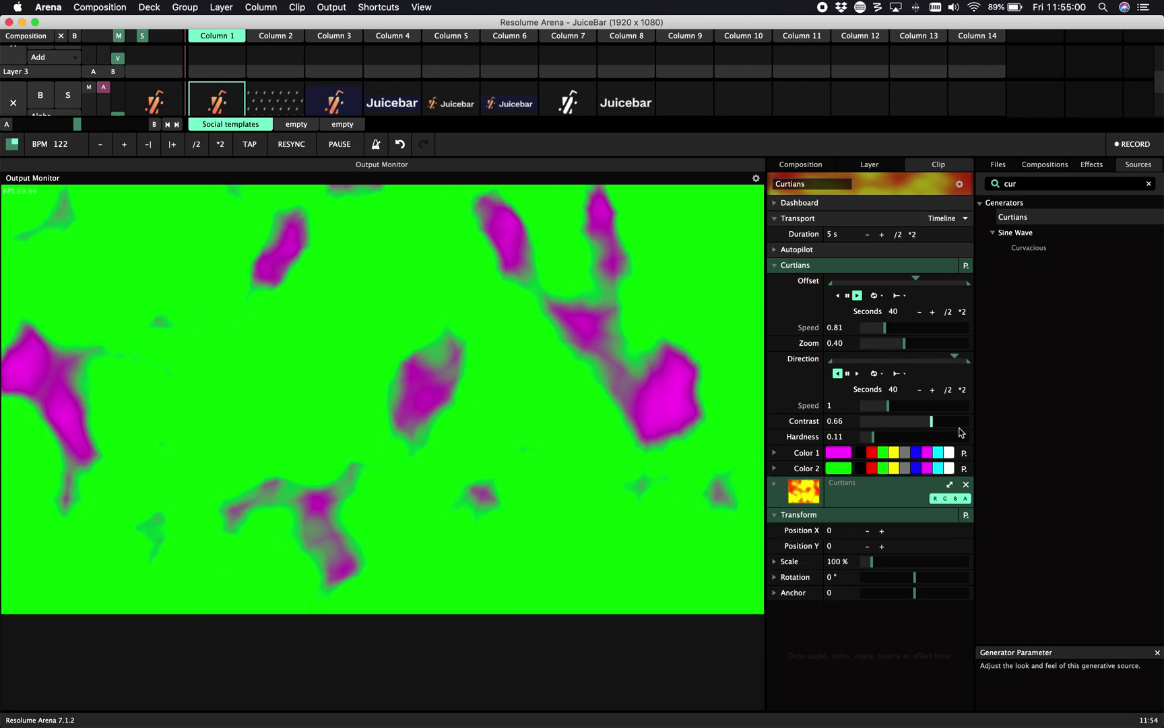
{"action": "mouse_move", "coordinate": [875, 439]}
{"action": "left_mouse_down"}
{"action": "mouse_move", "coordinate": [906, 438]}
{"action": "mouse_move", "coordinate": [874, 442]}
{"action": "left_mouse_up"}
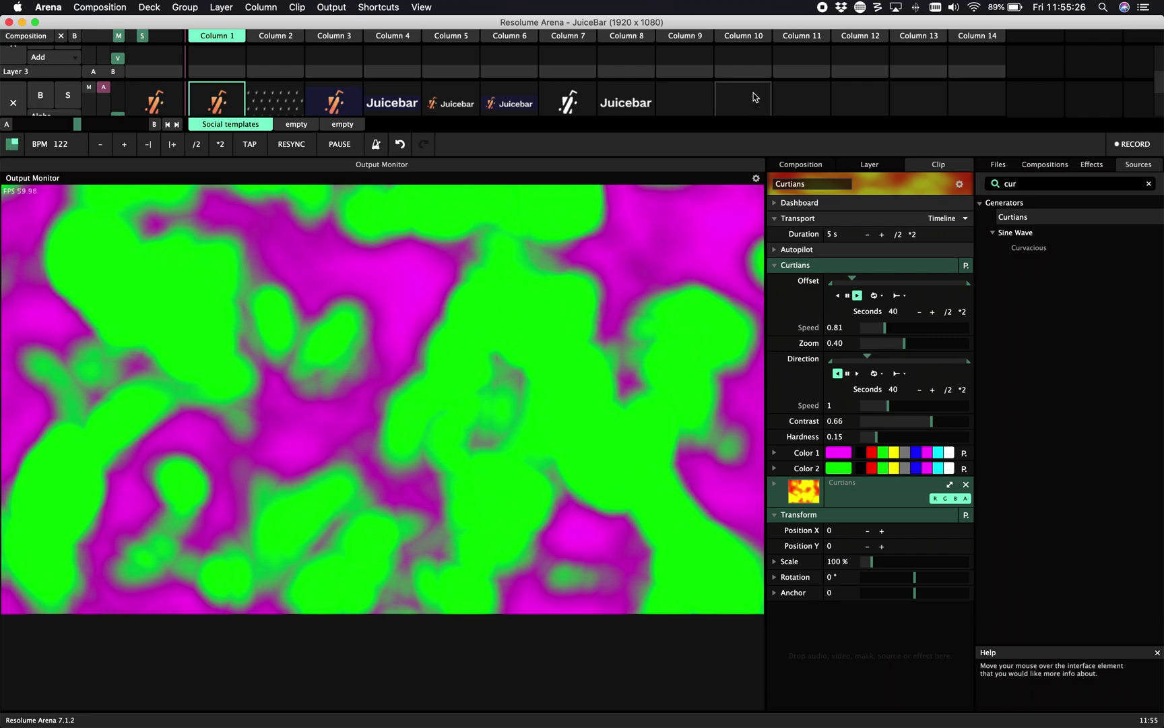
Make Color 1 cyan and Color 2 black, with Contrast 0.24 and Hardness 0.21
{"action": "scroll", "coordinate": [754, 97], "scroll_direction": "down", "scroll_amount": 3}
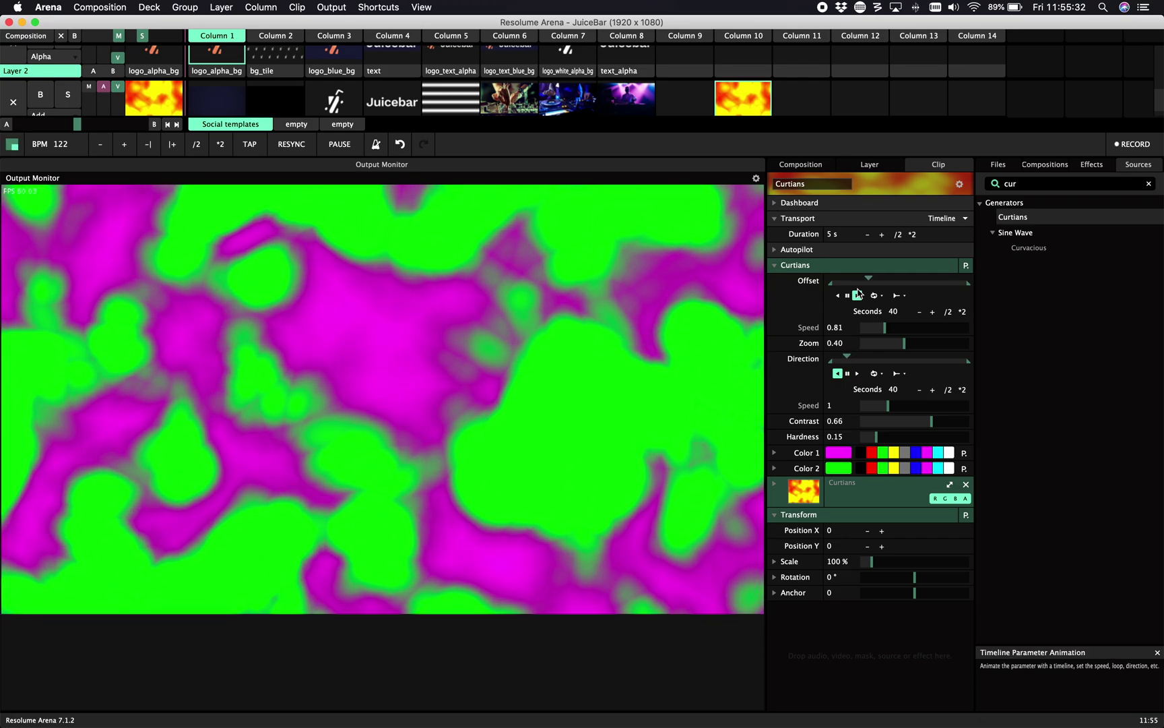
{"action": "mouse_move", "coordinate": [931, 421]}
{"action": "left_mouse_down"}
{"action": "mouse_move", "coordinate": [915, 430]}
{"action": "mouse_move", "coordinate": [977, 431]}
{"action": "mouse_move", "coordinate": [920, 424]}
{"action": "mouse_move", "coordinate": [935, 442]}
{"action": "left_mouse_up"}
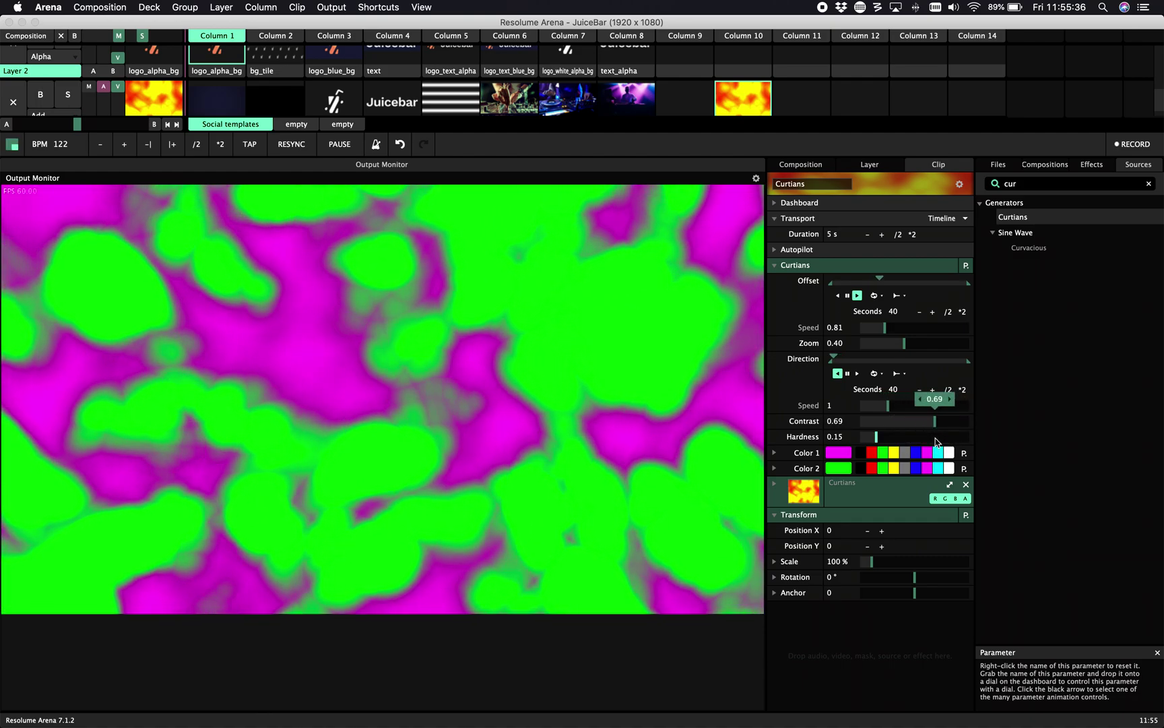
{"action": "left_click", "coordinate": [859, 469]}
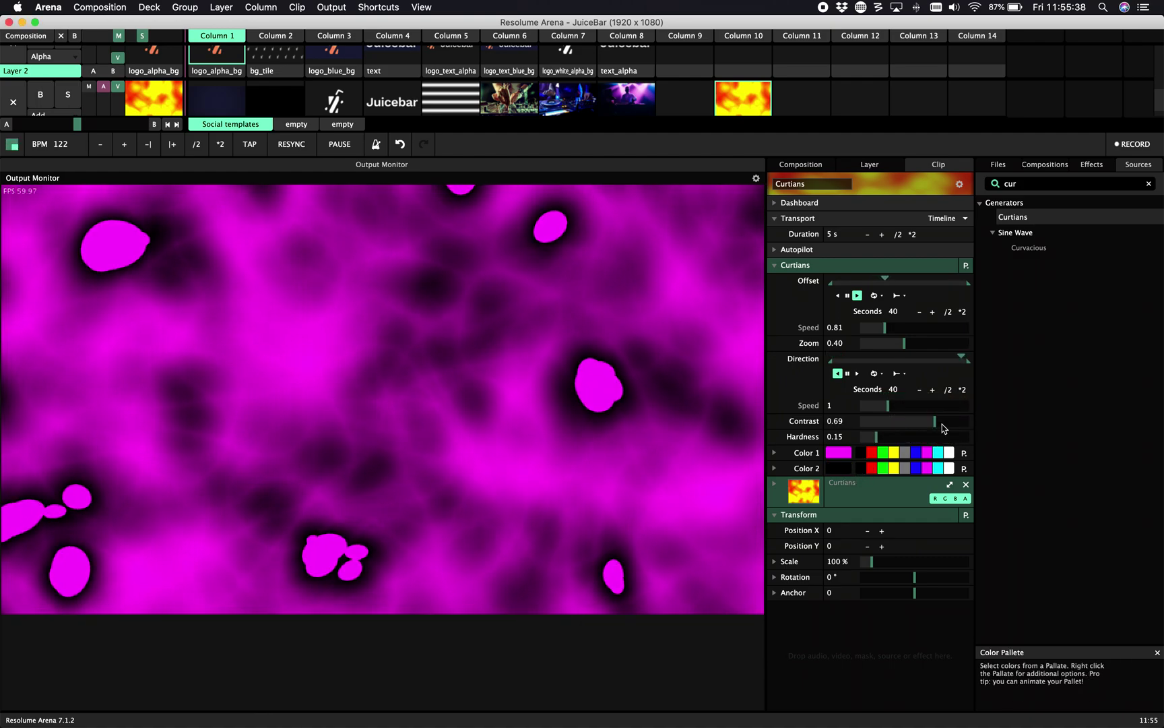
{"action": "left_click", "coordinate": [939, 453]}
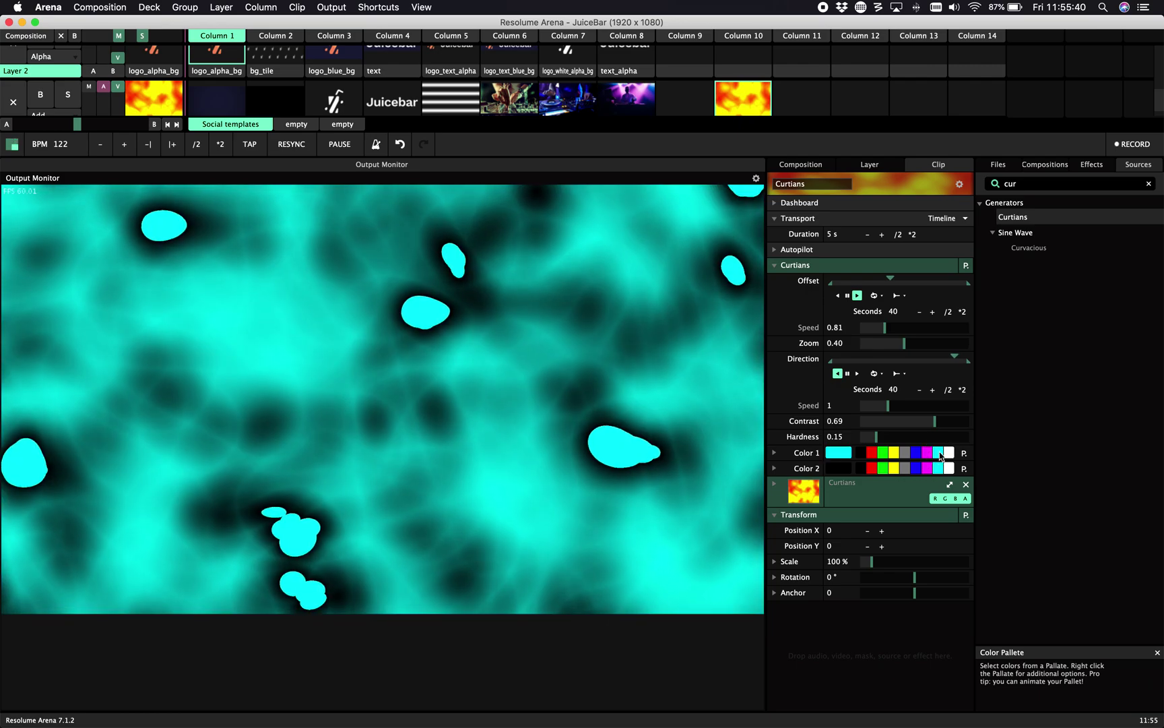
{"action": "left_click", "coordinate": [876, 437]}
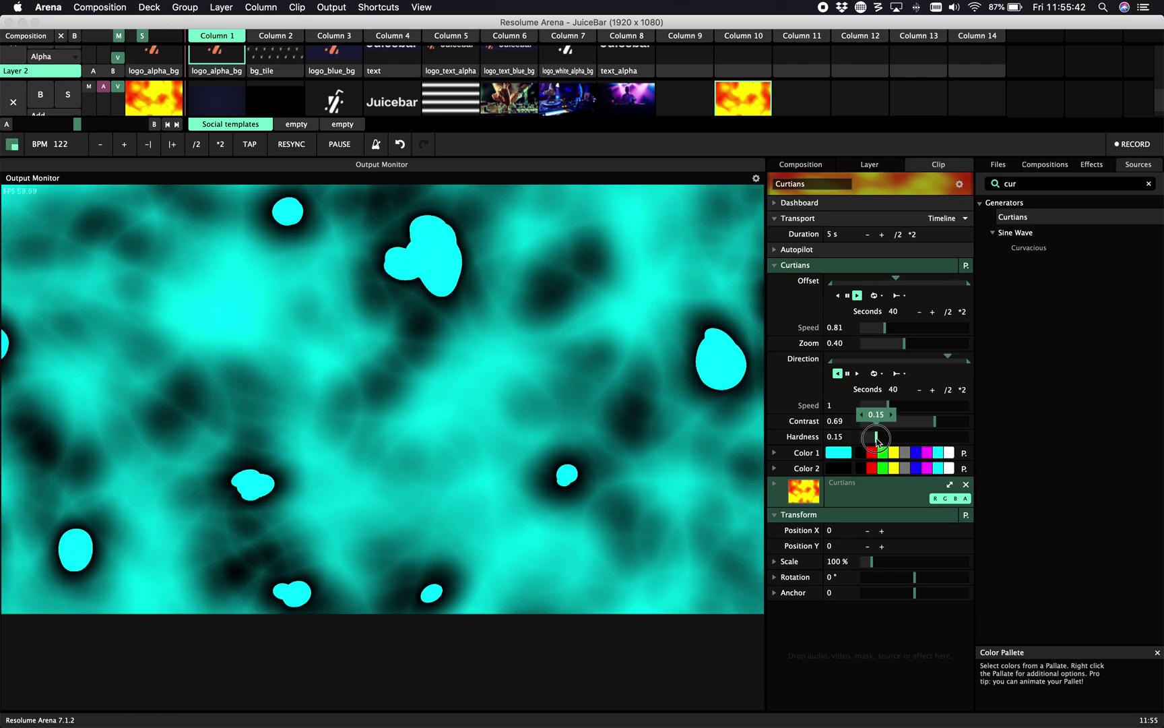
{"action": "mouse_move", "coordinate": [876, 438]}
{"action": "left_mouse_down"}
{"action": "mouse_move", "coordinate": [864, 438]}
{"action": "mouse_move", "coordinate": [886, 445]}
{"action": "mouse_move", "coordinate": [906, 423]}
{"action": "mouse_move", "coordinate": [876, 424]}
{"action": "mouse_move", "coordinate": [889, 424]}
{"action": "left_mouse_up"}
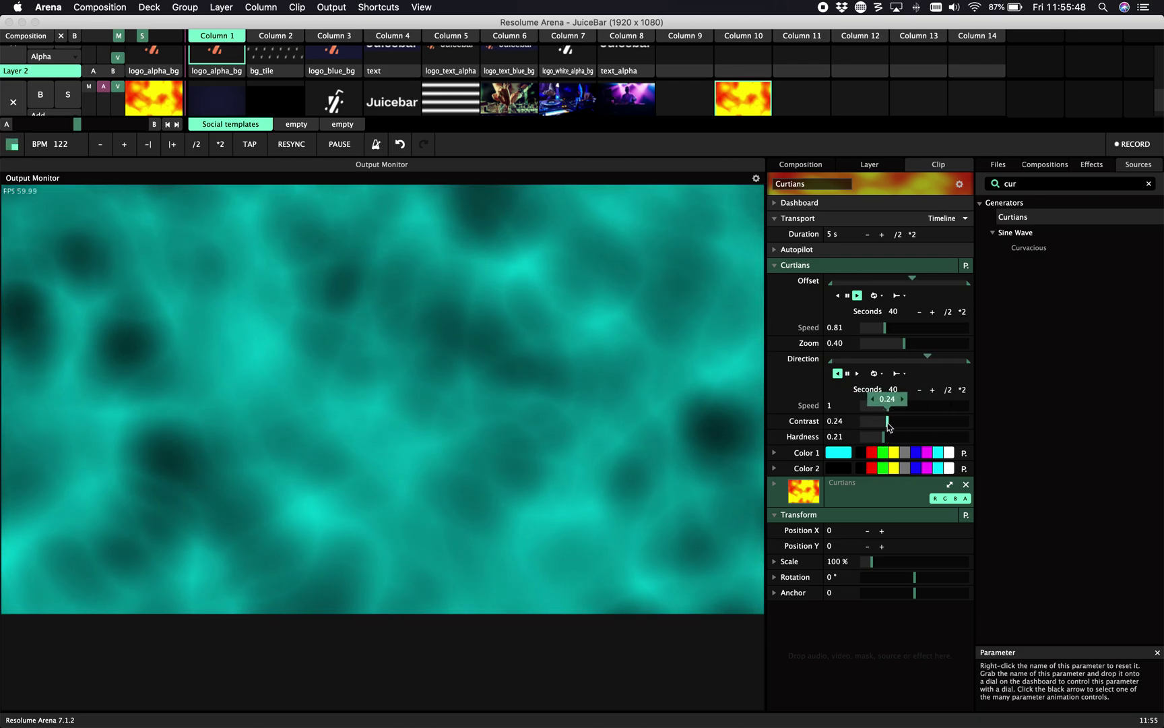
Select the logo_alpha_bg clip, enlarge the deck, and turn Layer 2's visibility back on
{"action": "left_click", "coordinate": [230, 73]}
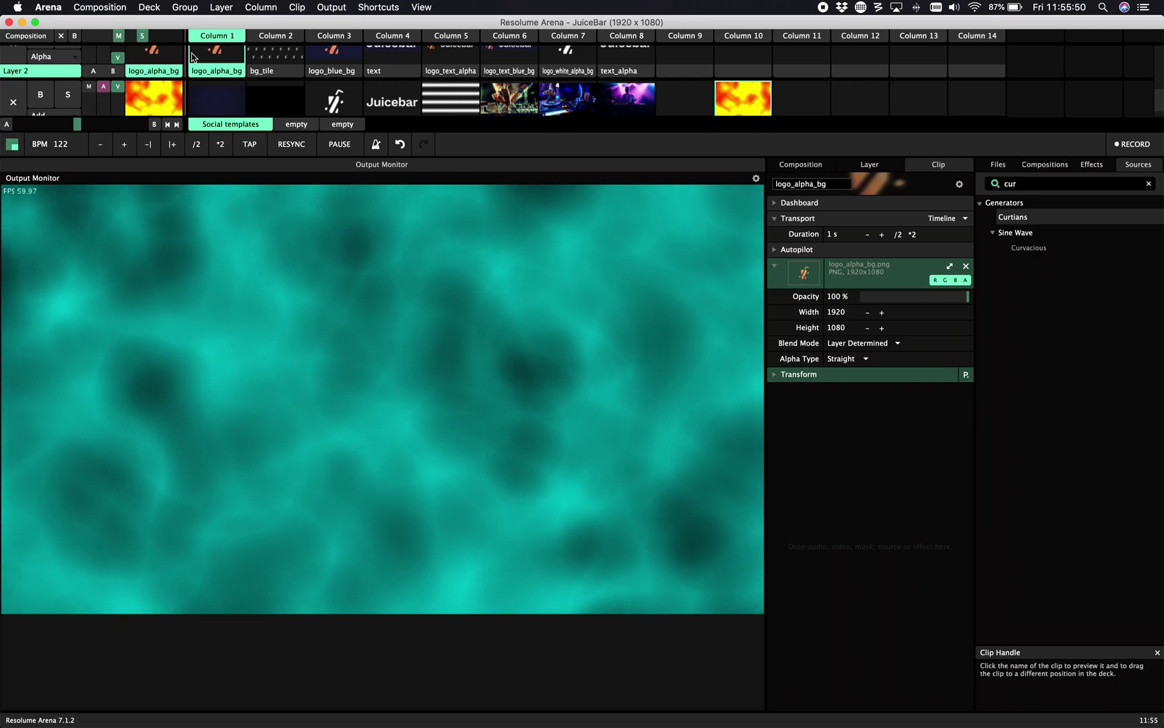
{"action": "left_click_drag", "start_coordinate": [481, 159], "coordinate": [488, 245]}
{"action": "scroll", "coordinate": [440, 164], "scroll_direction": "down", "scroll_amount": 2}
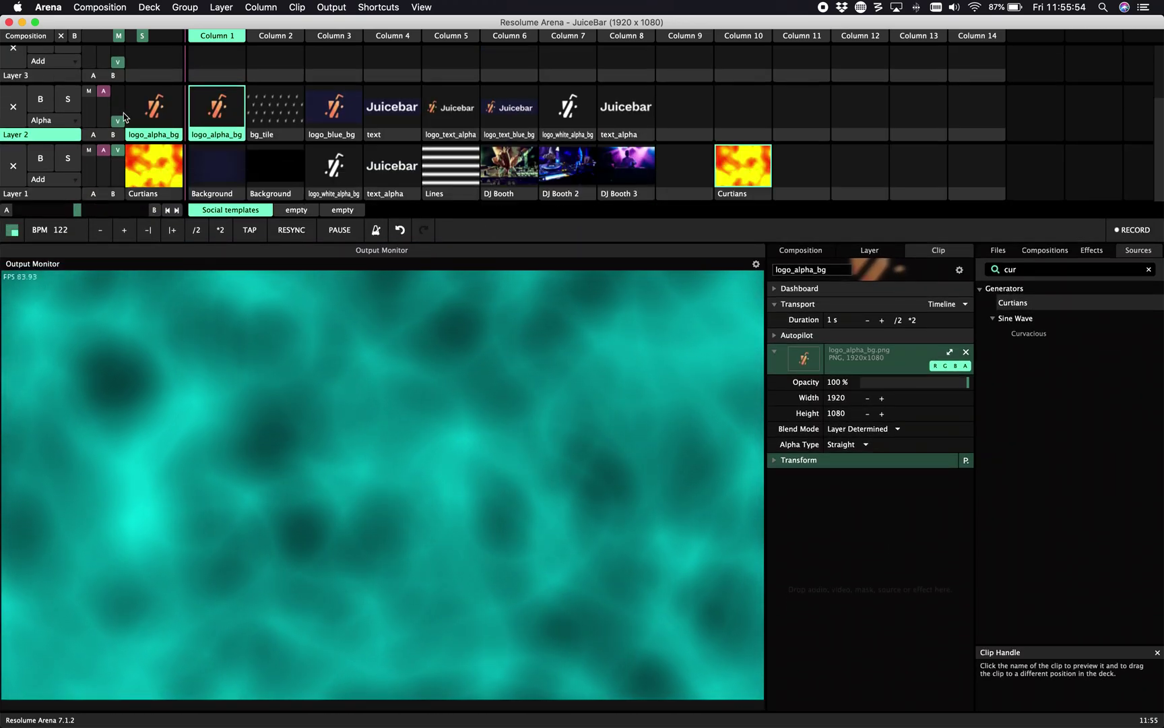
{"action": "left_click", "coordinate": [117, 119]}
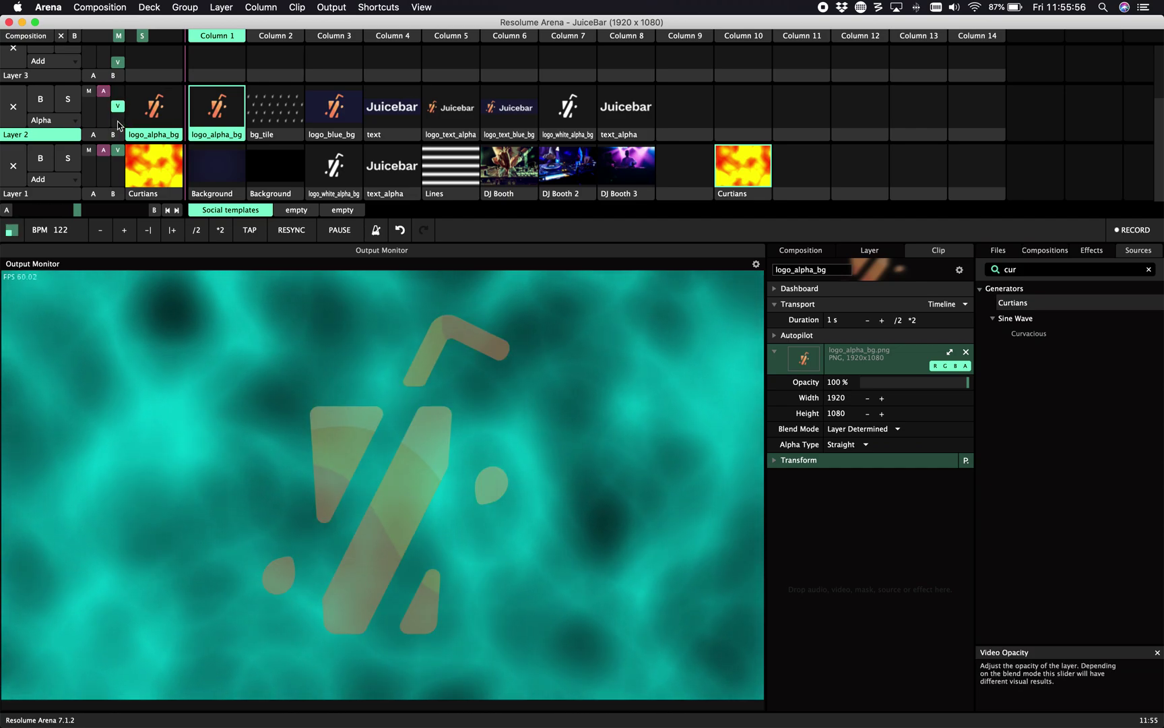
Set the logo layer's blend mode to Difference I
{"action": "left_click", "coordinate": [51, 120]}
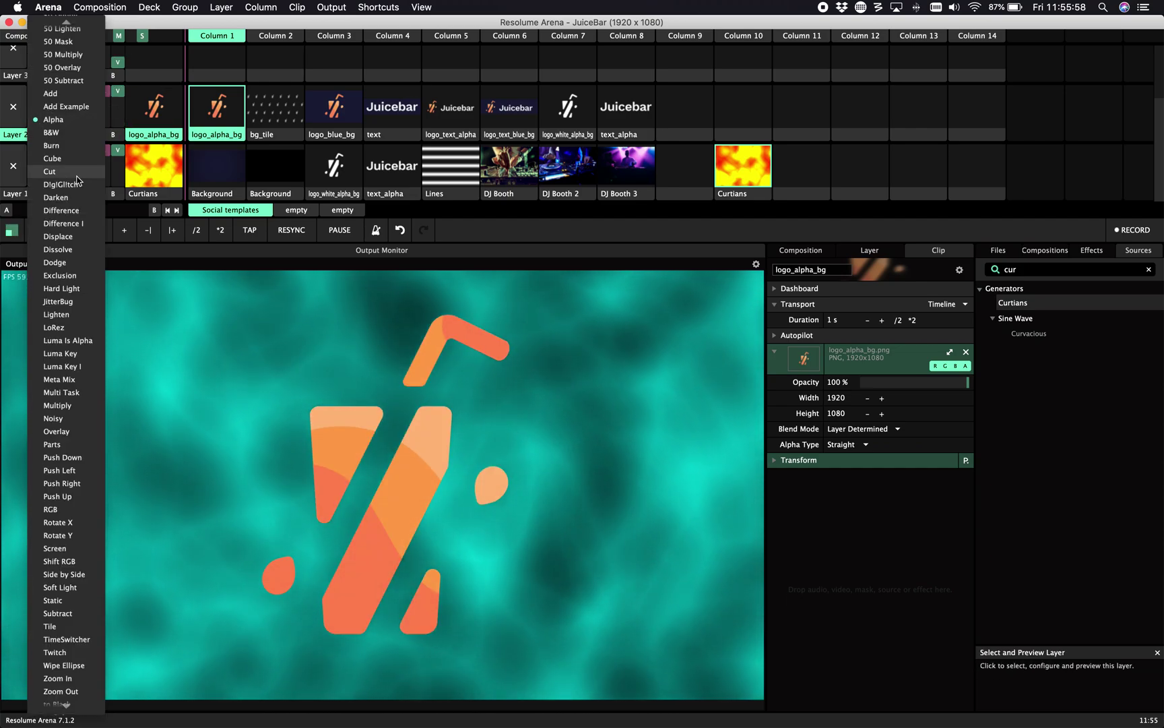
{"action": "left_click", "coordinate": [78, 217]}
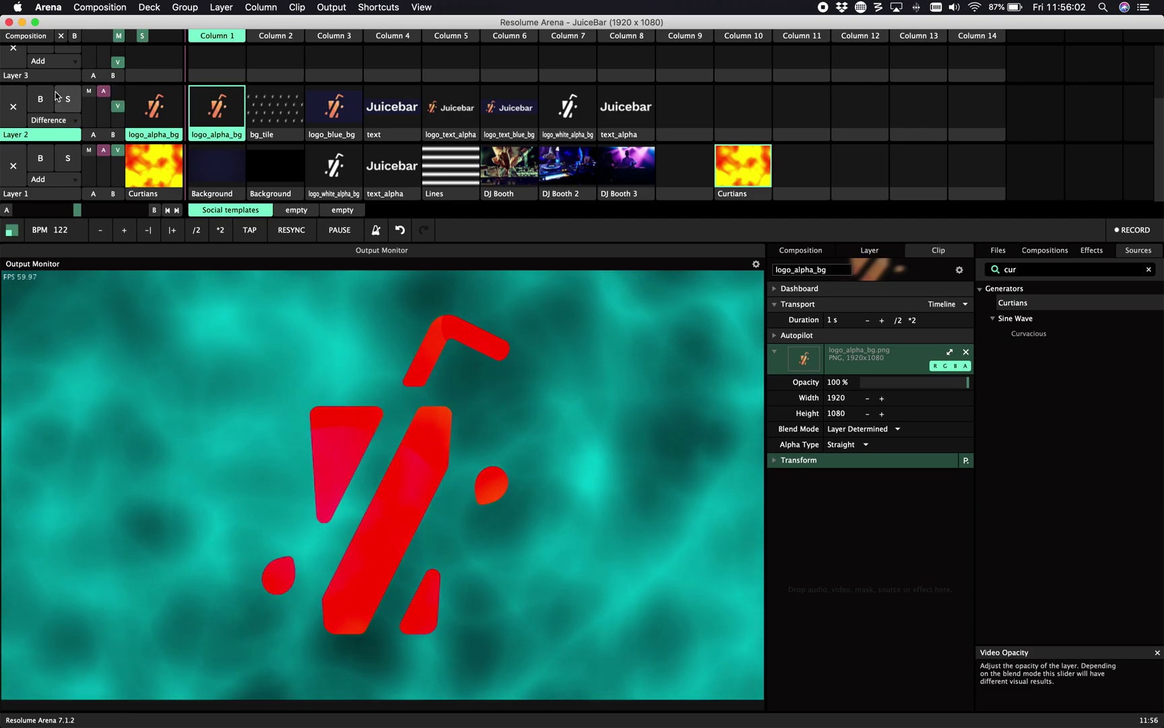
{"action": "left_click", "coordinate": [51, 121]}
{"action": "left_click", "coordinate": [56, 132]}
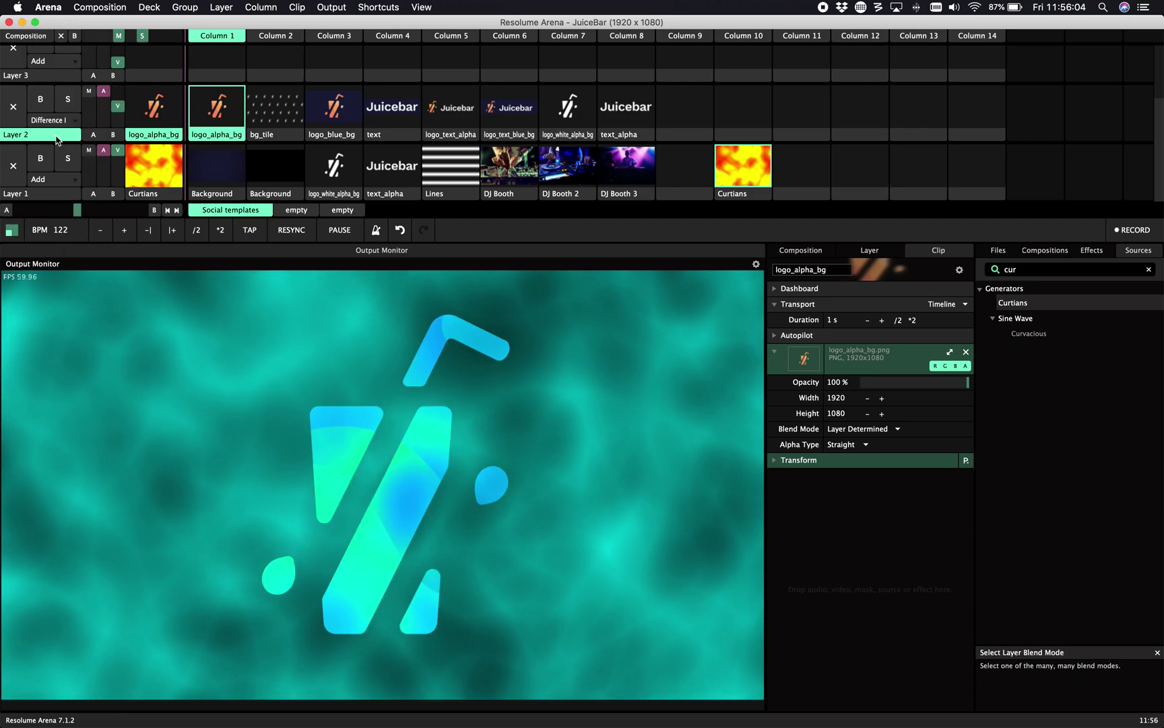
{"action": "left_click", "coordinate": [119, 109]}
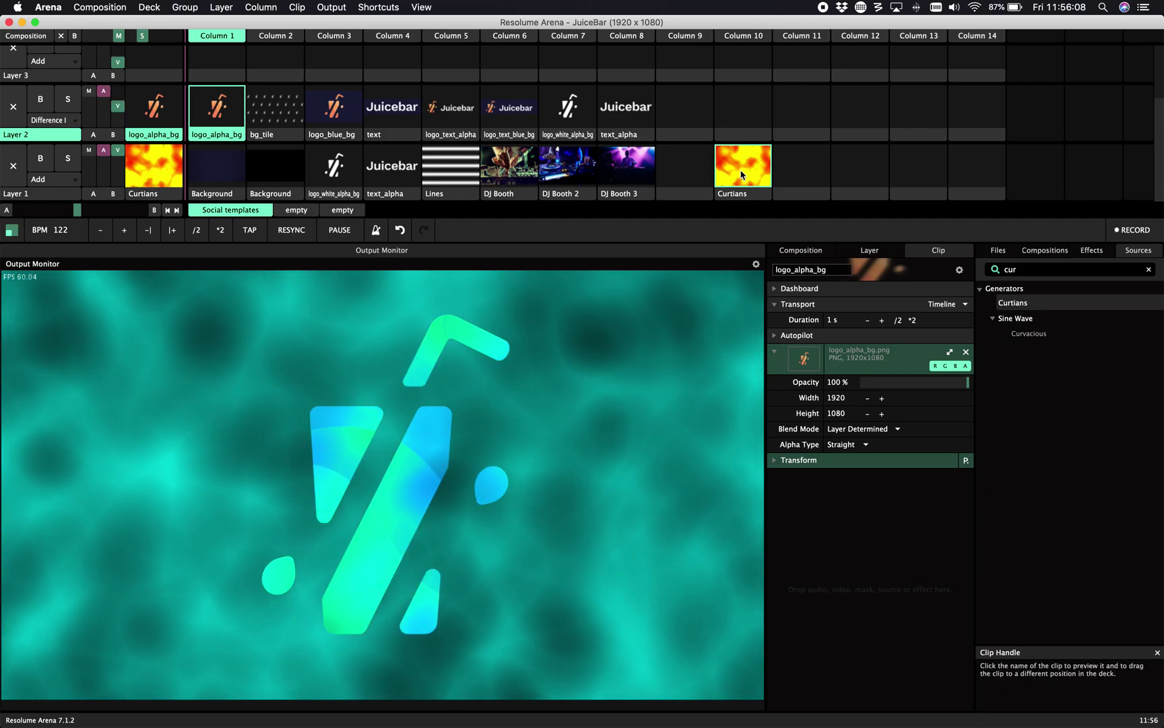
{"action": "left_click", "coordinate": [143, 194]}
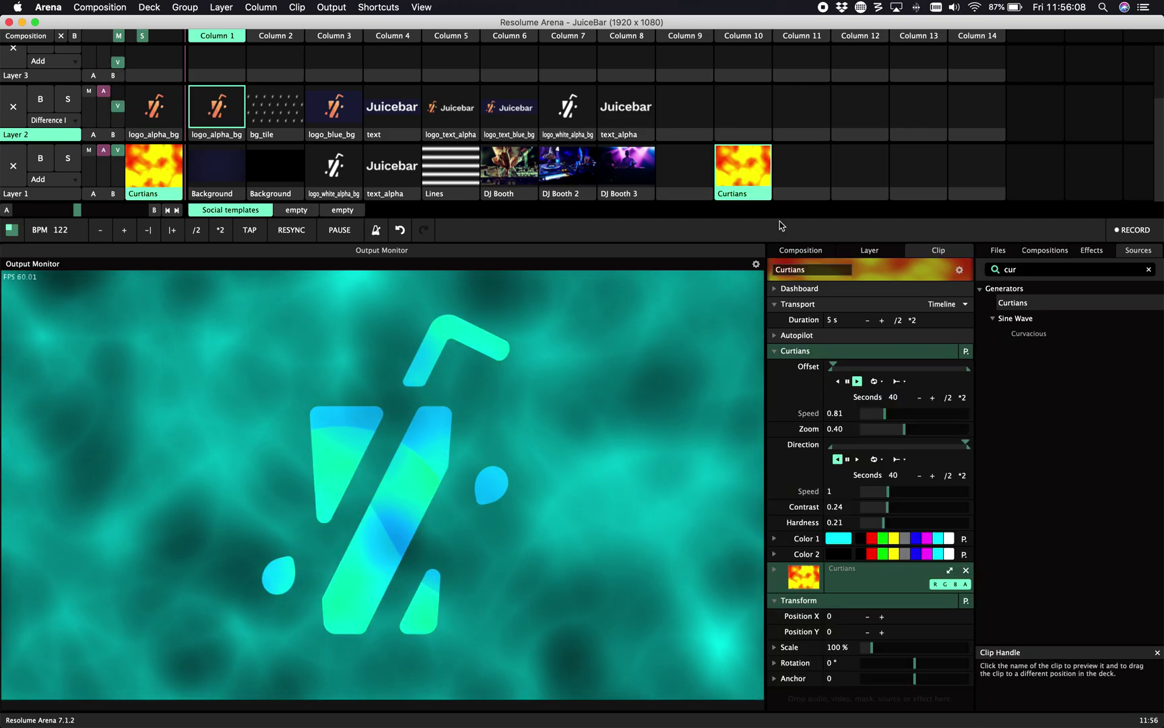
Change Color 1 to grey, raise Contrast to 0.32, and relaunch the Curtians clip
{"action": "left_click", "coordinate": [884, 539]}
{"action": "left_click", "coordinate": [894, 539]}
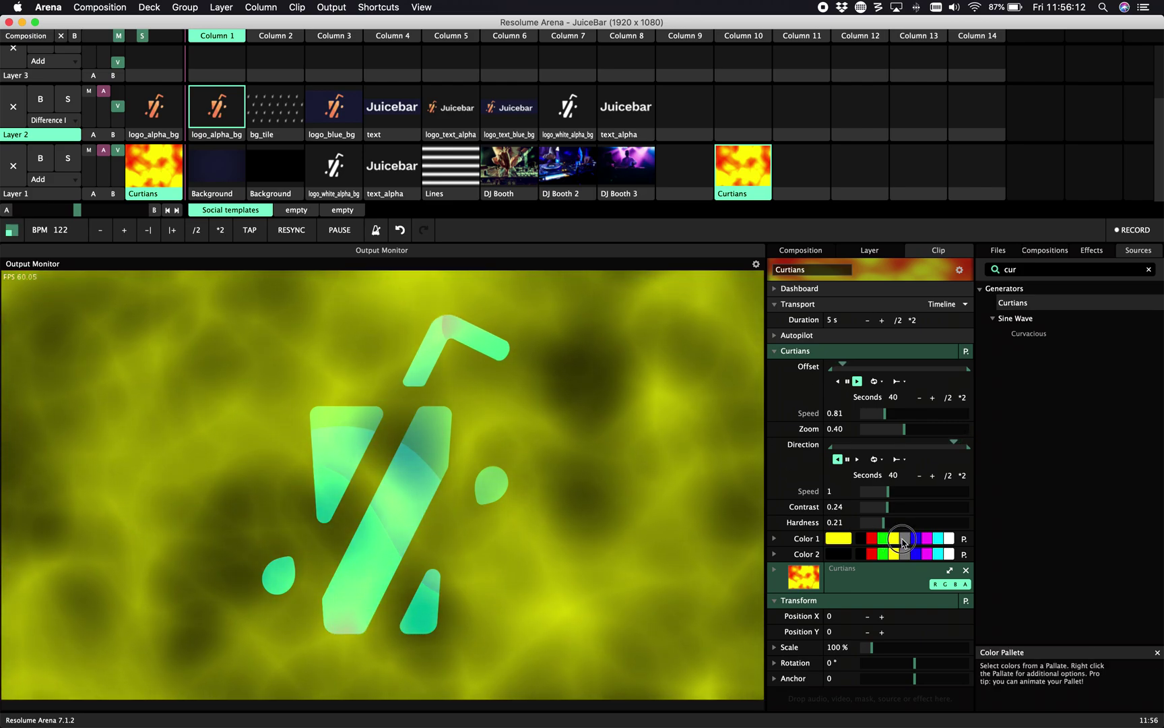
{"action": "left_click", "coordinate": [904, 539]}
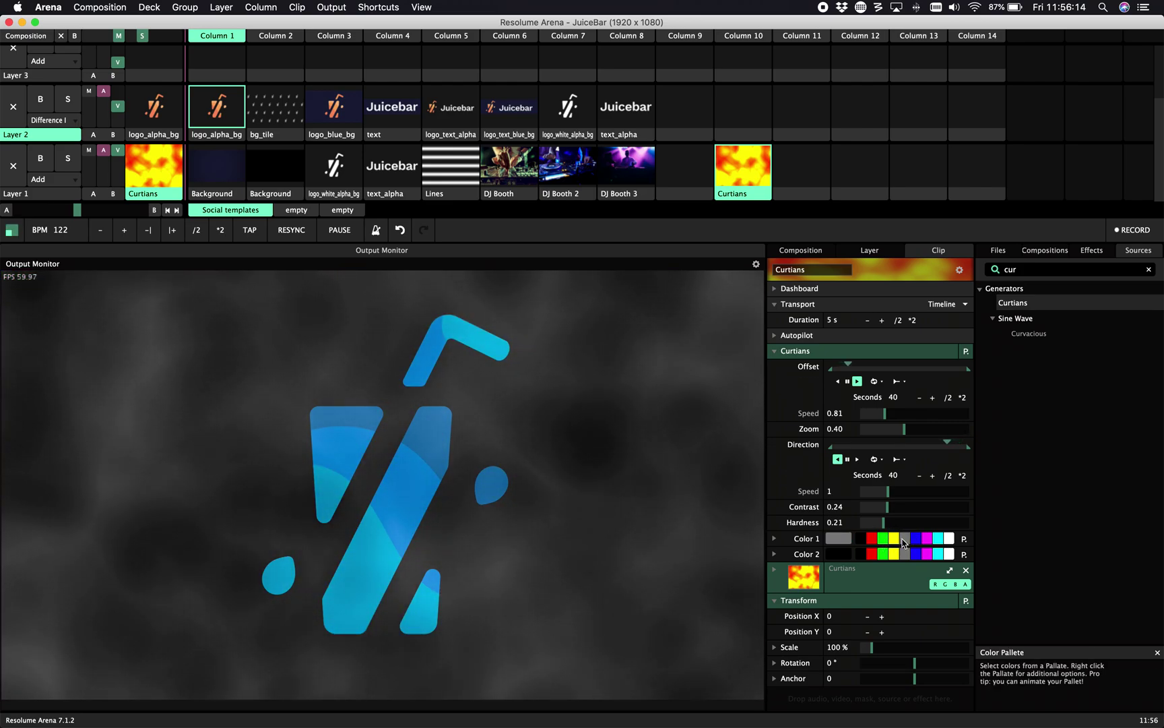
{"action": "left_click_drag", "start_coordinate": [887, 507], "coordinate": [897, 516]}
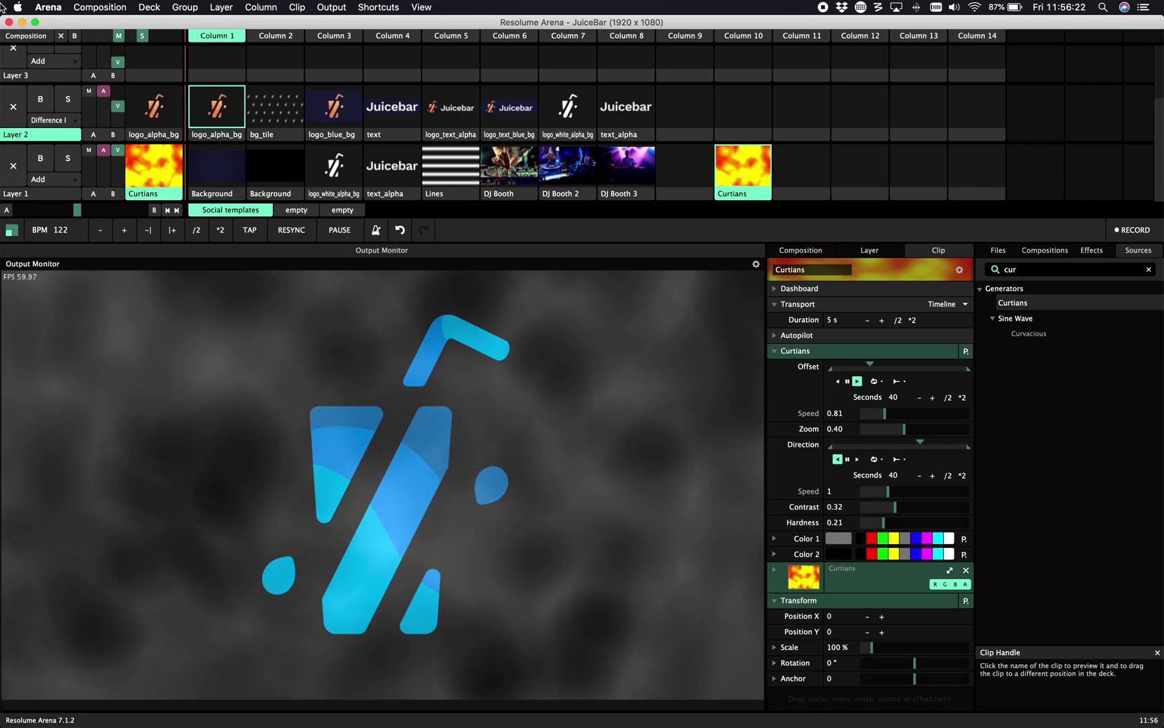
{"action": "left_click", "coordinate": [753, 174]}
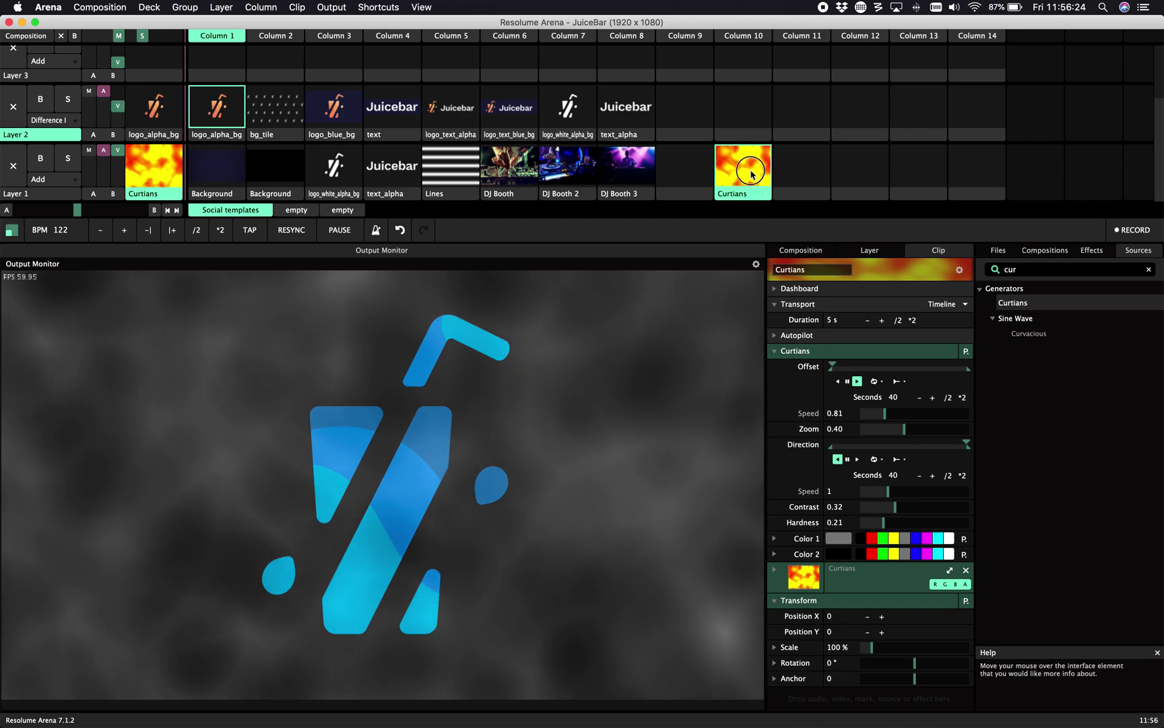
Clear Layer 2, show the Juicebar text, and move the Curtians clip into Layer 3
{"action": "left_click_drag", "start_coordinate": [753, 174], "coordinate": [692, 133]}
{"action": "left_click", "coordinate": [341, 171]}
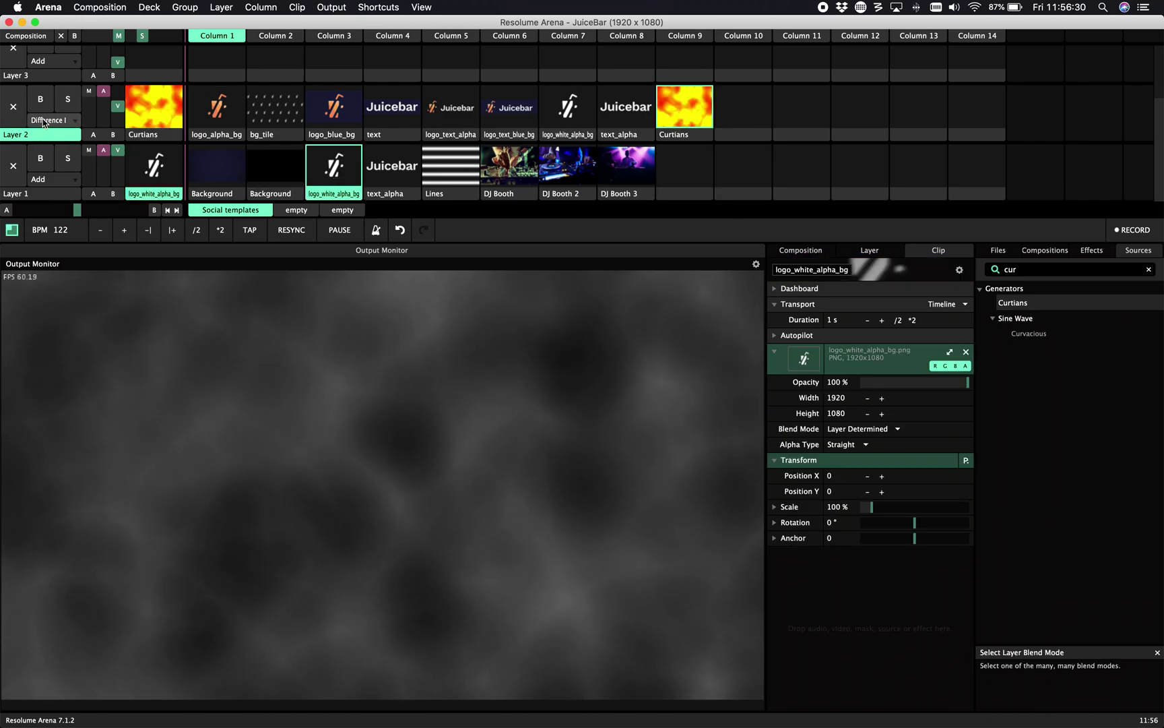
{"action": "left_click", "coordinate": [11, 103]}
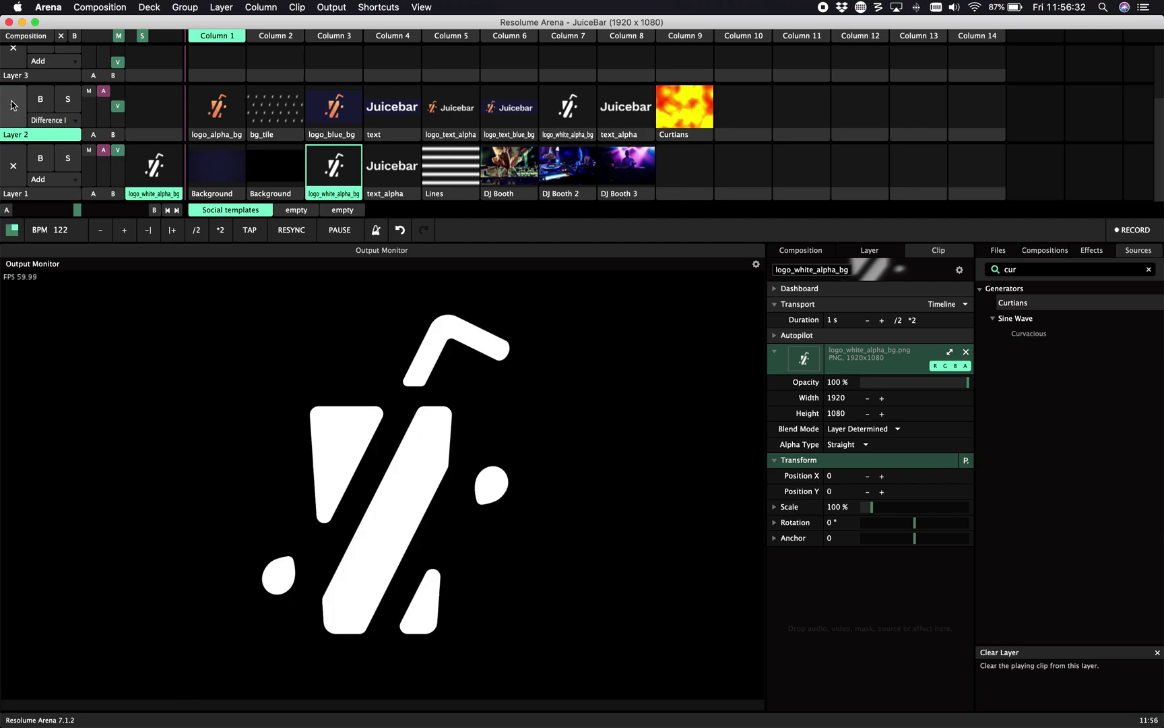
{"action": "left_click", "coordinate": [384, 172]}
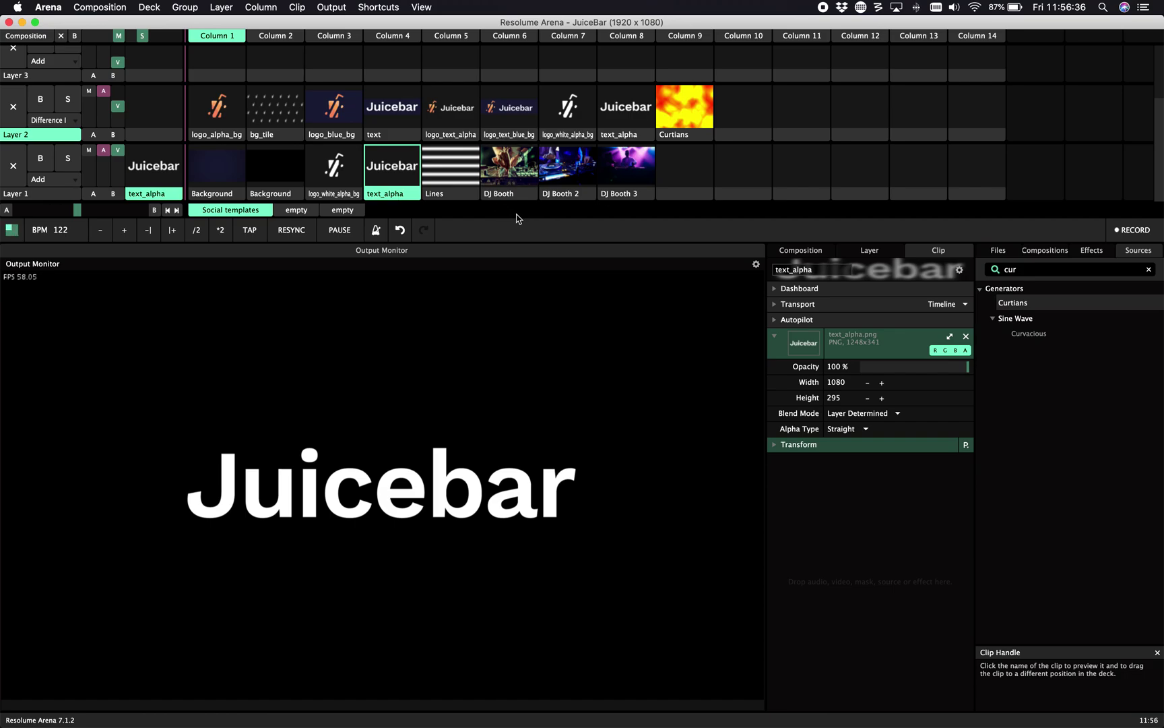
{"action": "left_click_drag", "start_coordinate": [512, 215], "coordinate": [515, 260]}
{"action": "left_click_drag", "start_coordinate": [698, 182], "coordinate": [576, 78]}
Launch logo_alpha_bg on Layer 2 and the Background gradient on Layer 1, and clear Layer 3
{"action": "left_click", "coordinate": [235, 154]}
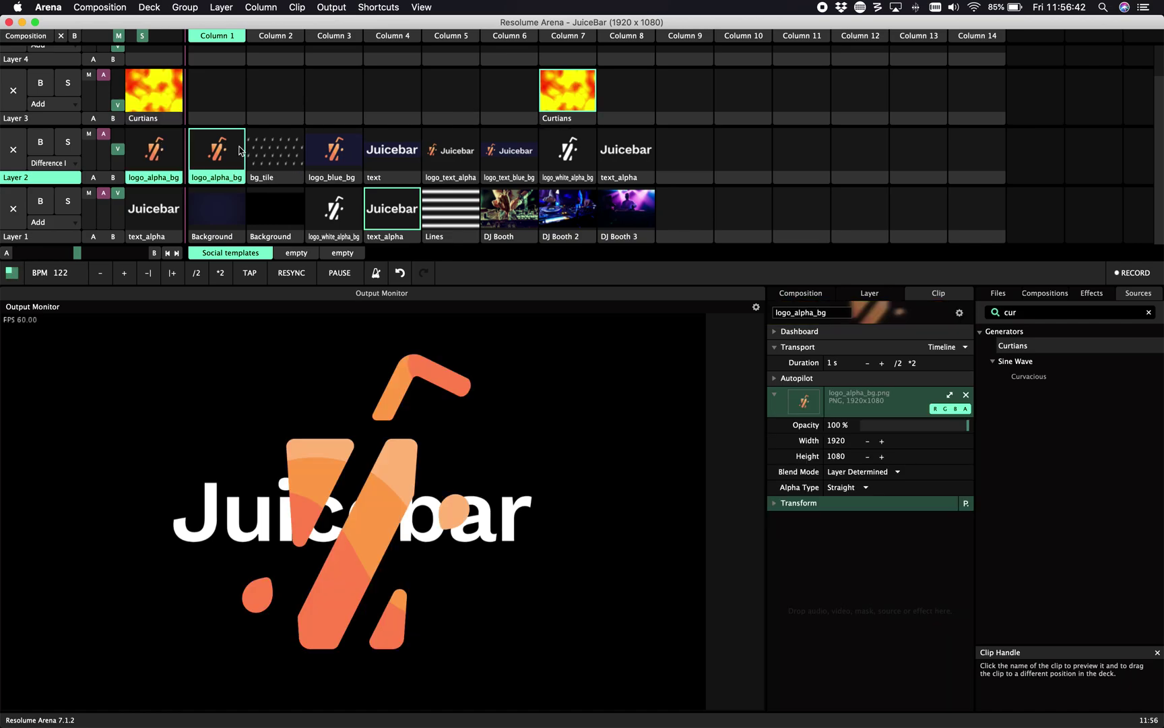
{"action": "left_click", "coordinate": [232, 217]}
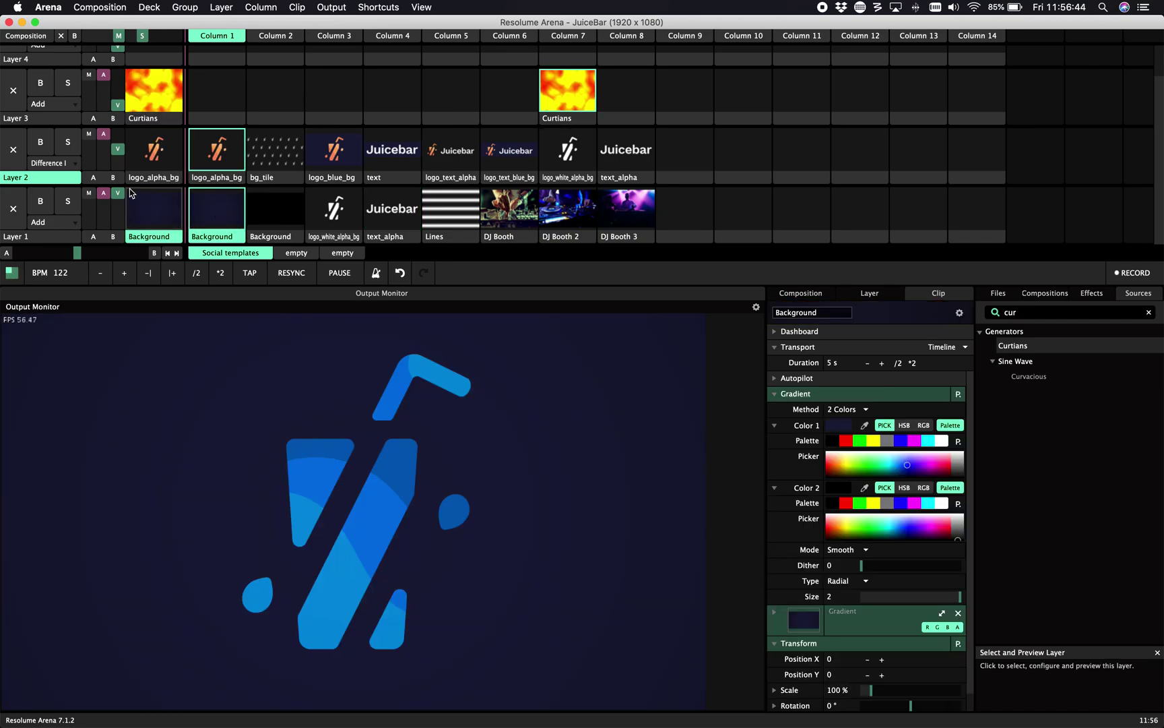
{"action": "left_click", "coordinate": [13, 90]}
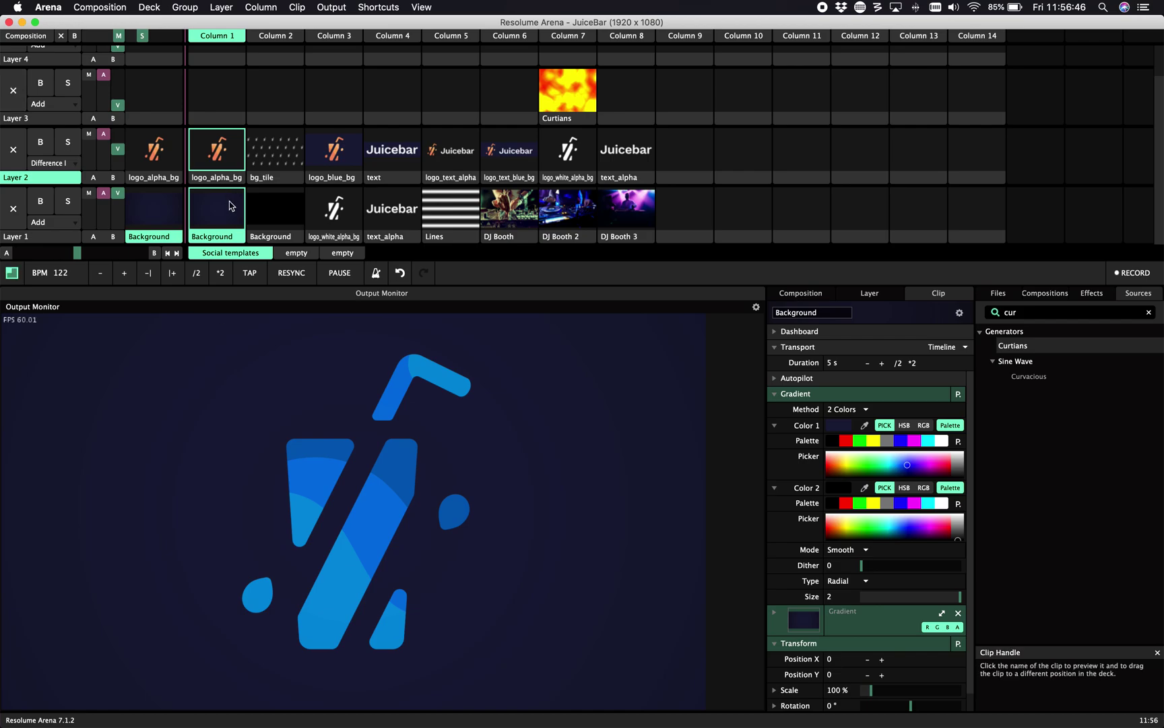
Put Layer 2 in Alpha blend at full opacity and add Curtians clips to Layer 3 Columns 1–2
{"action": "left_click", "coordinate": [51, 163]}
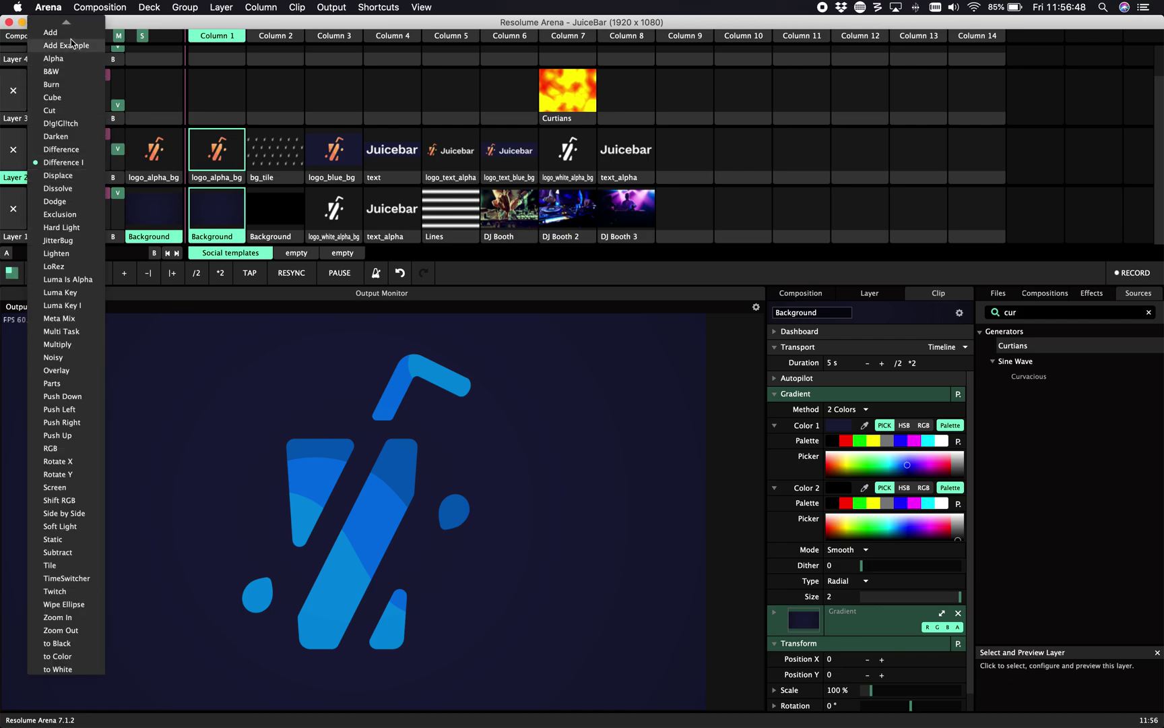
{"action": "left_click", "coordinate": [60, 123]}
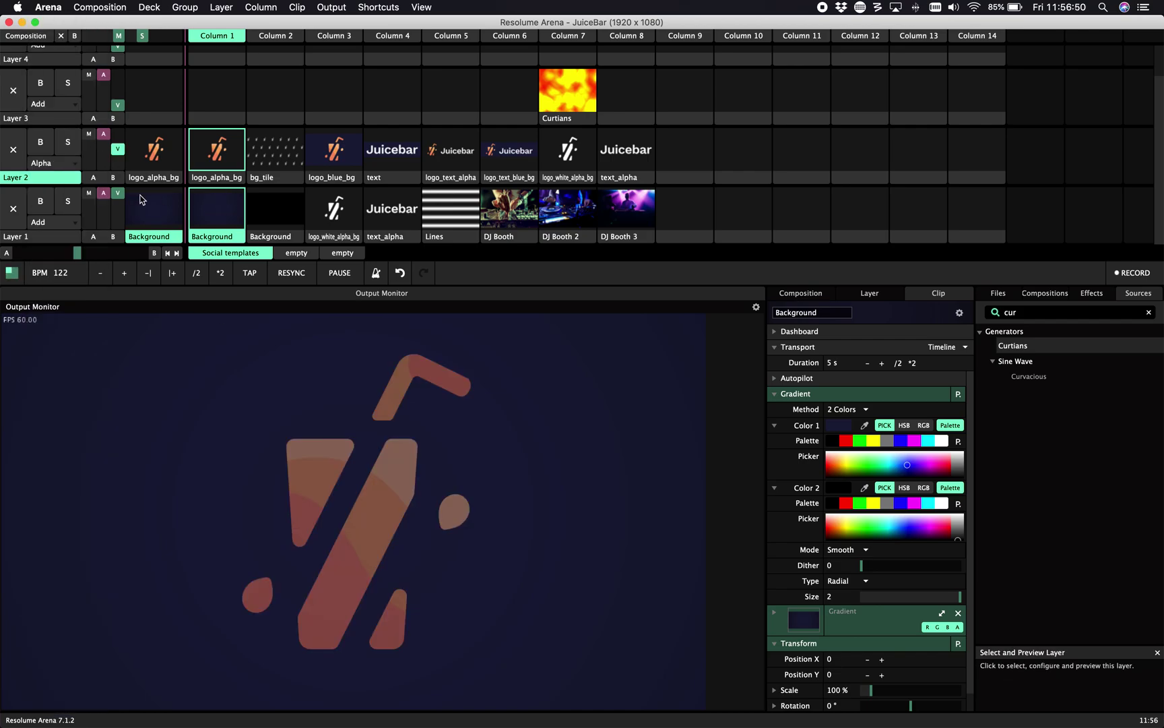
{"action": "left_click_drag", "start_coordinate": [117, 148], "coordinate": [117, 133]}
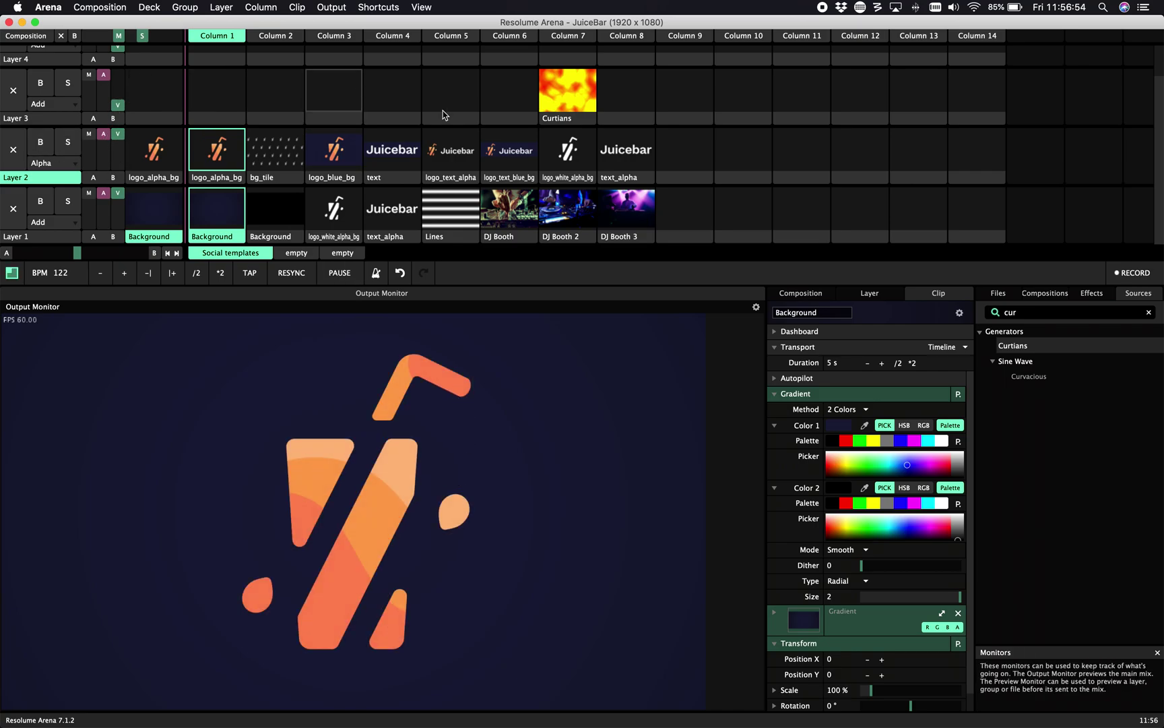
{"action": "left_click_drag", "start_coordinate": [568, 116], "coordinate": [217, 101]}
{"action": "mouse_move", "coordinate": [117, 106]}
{"action": "left_mouse_down"}
{"action": "mouse_move", "coordinate": [116, 61]}
{"action": "mouse_move", "coordinate": [116, 100]}
{"action": "left_mouse_up"}
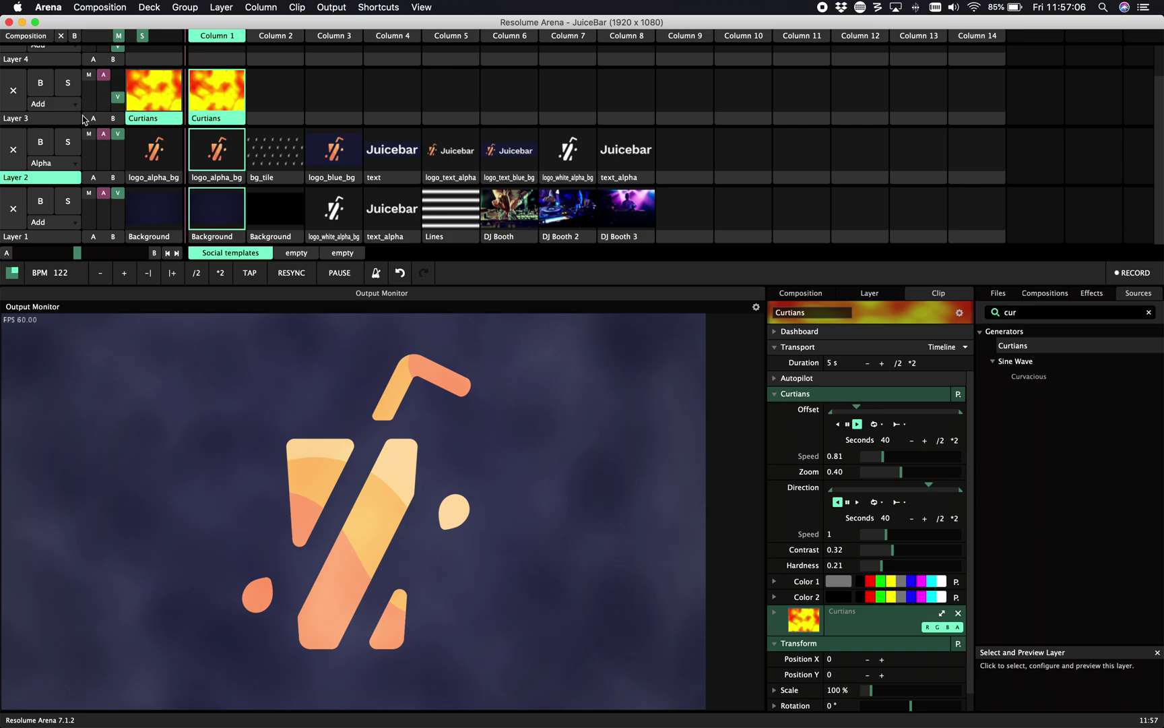
Blend the curtains layer in Screen mode, adjust its opacity, and play DJ Booth 2 on Layer 1
{"action": "left_click", "coordinate": [57, 104]}
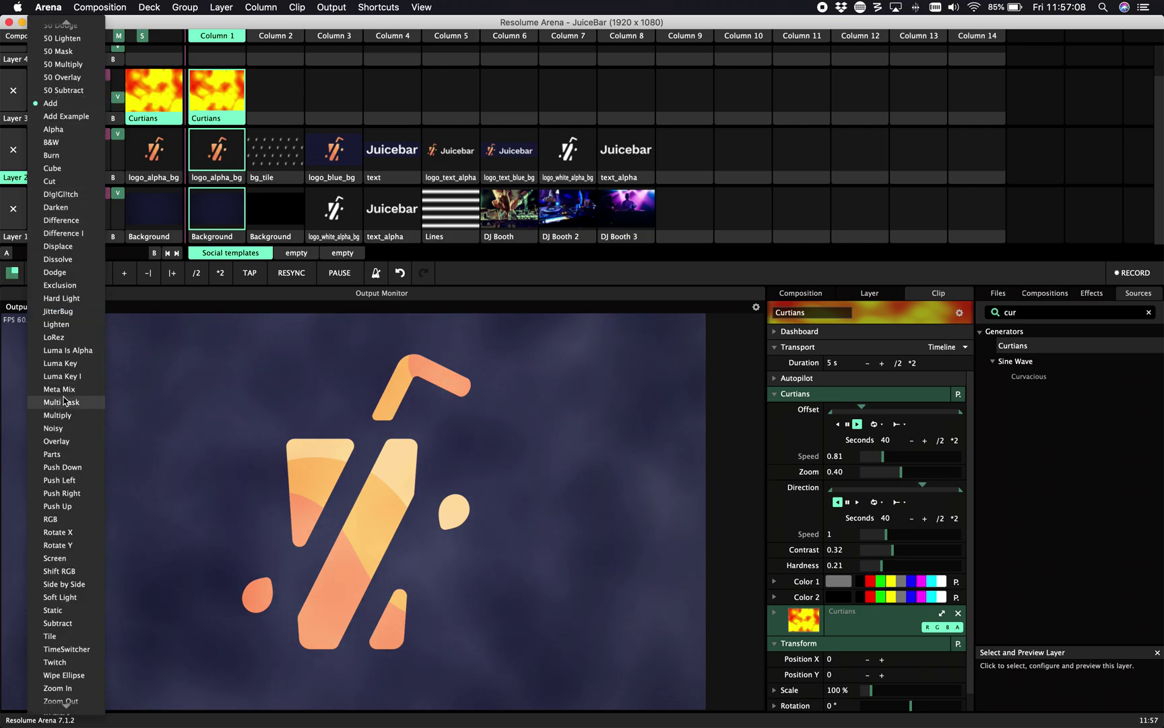
{"action": "left_click", "coordinate": [85, 559]}
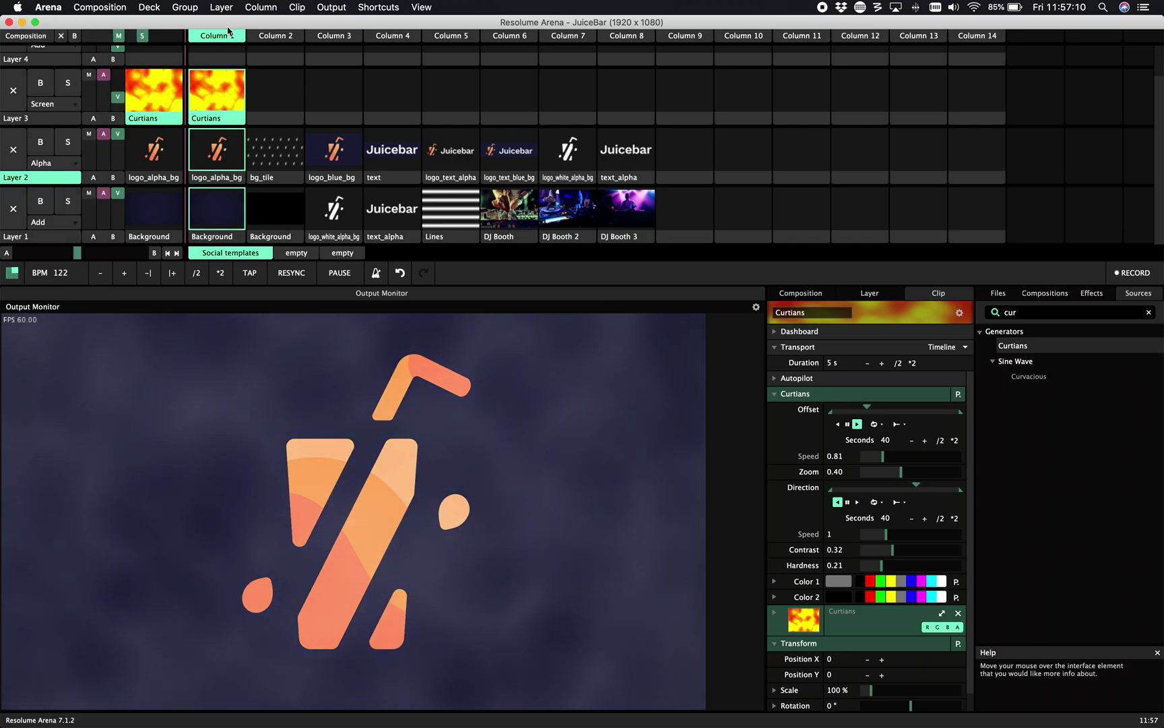
{"action": "left_click", "coordinate": [118, 98]}
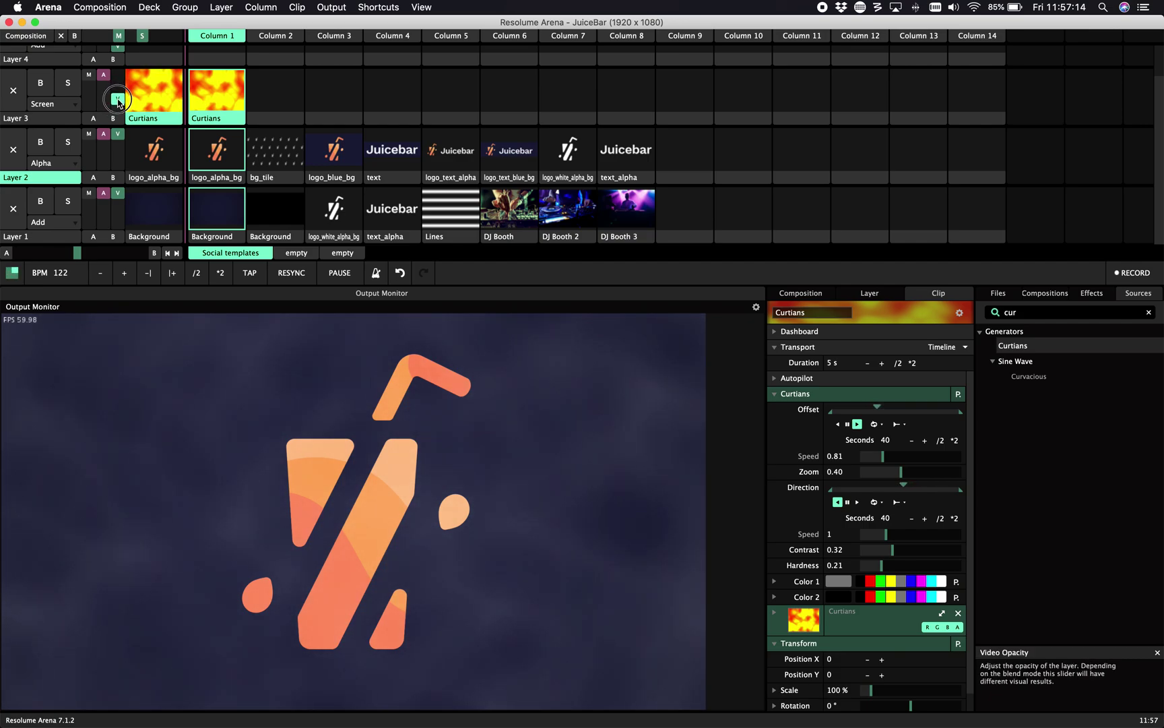
{"action": "left_click", "coordinate": [566, 220]}
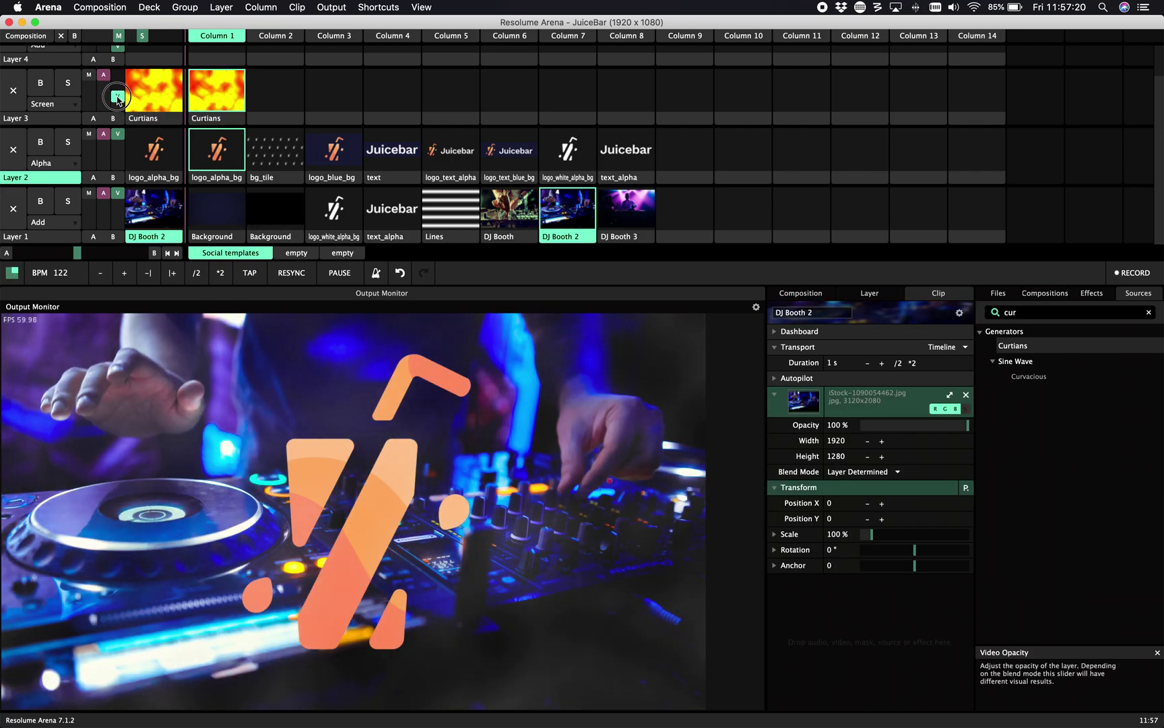
Raise the curtains layer's opacity and try the Subtract blend mode on Layer 3
{"action": "left_click_drag", "start_coordinate": [117, 101], "coordinate": [117, 95]}
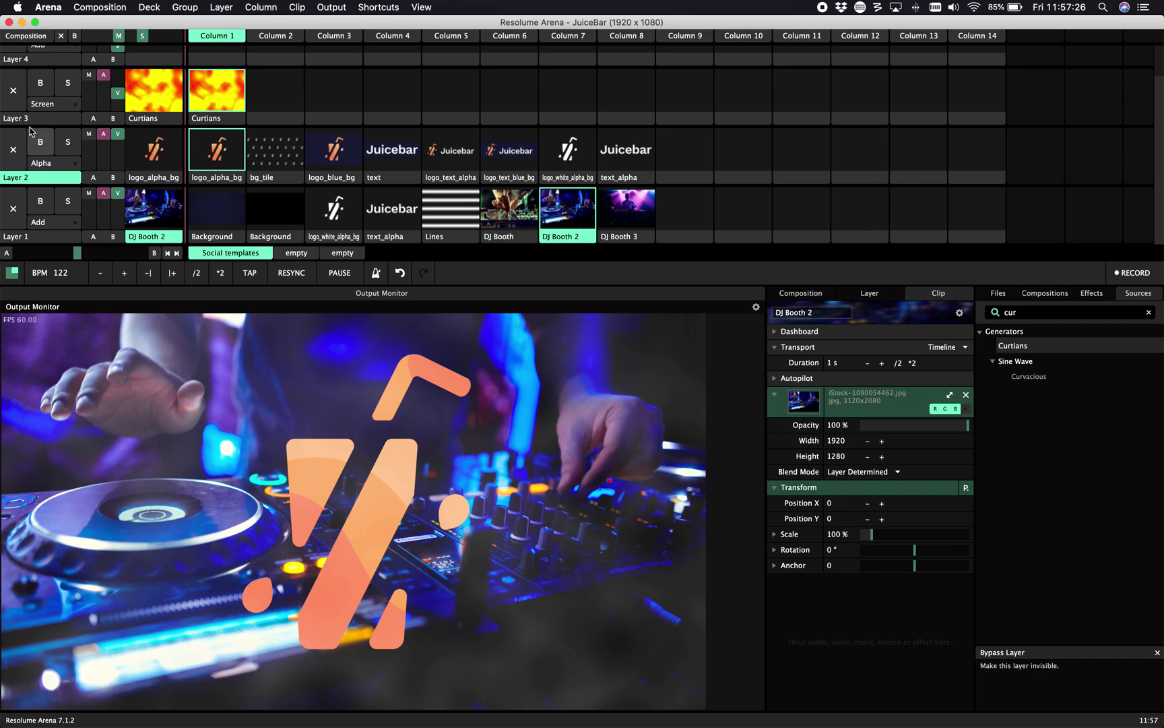
{"action": "left_click", "coordinate": [51, 103]}
{"action": "left_click", "coordinate": [75, 168]}
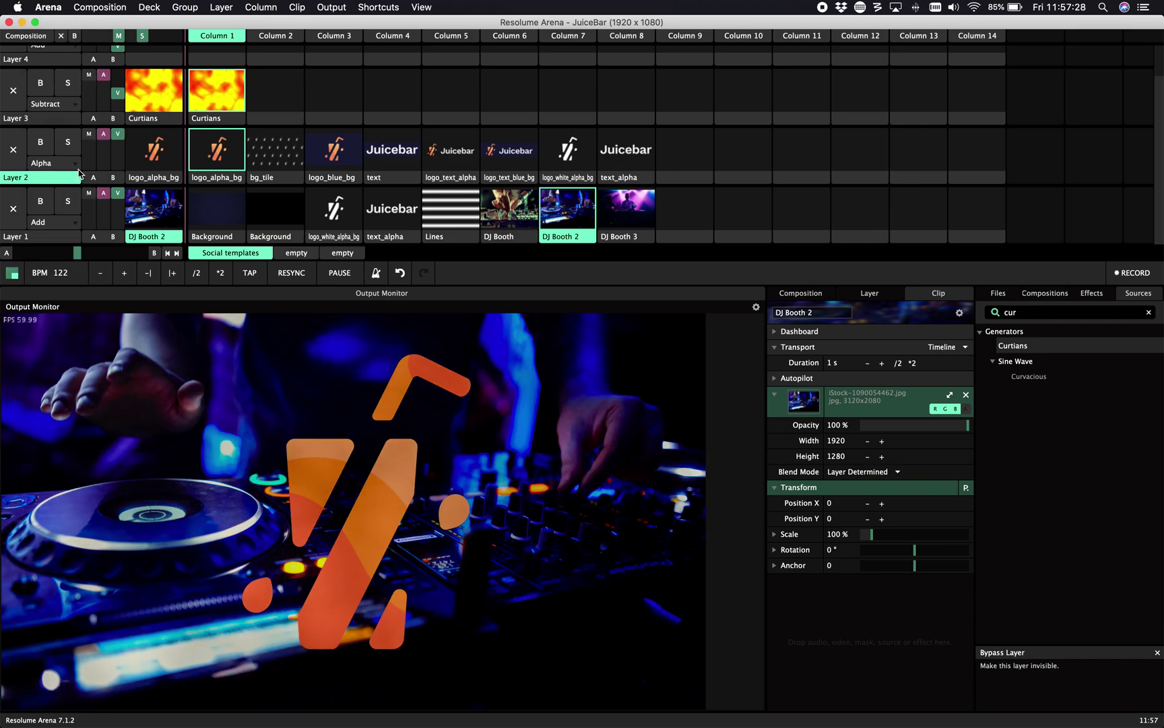
{"action": "mouse_move", "coordinate": [123, 99]}
{"action": "left_mouse_down"}
{"action": "mouse_move", "coordinate": [123, 79]}
{"action": "mouse_move", "coordinate": [123, 95]}
{"action": "left_mouse_up"}
Try the Twitch blend on Layer 3, then settle on Alpha
{"action": "left_click", "coordinate": [38, 106]}
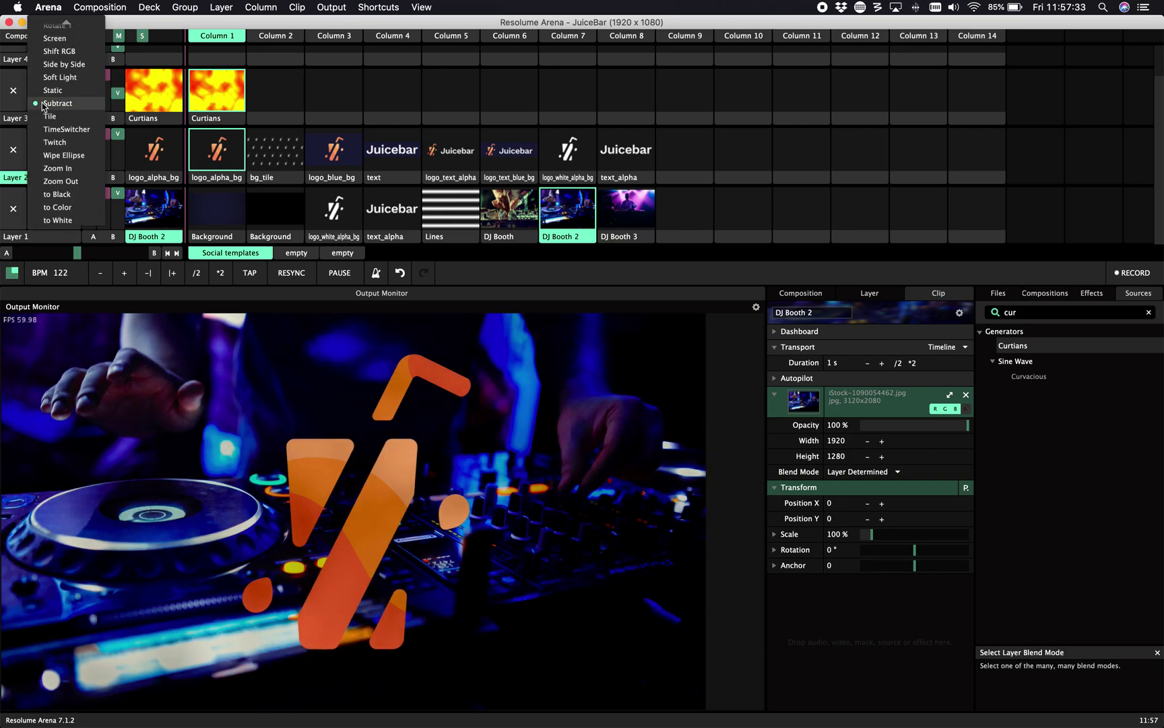
{"action": "left_click", "coordinate": [74, 148]}
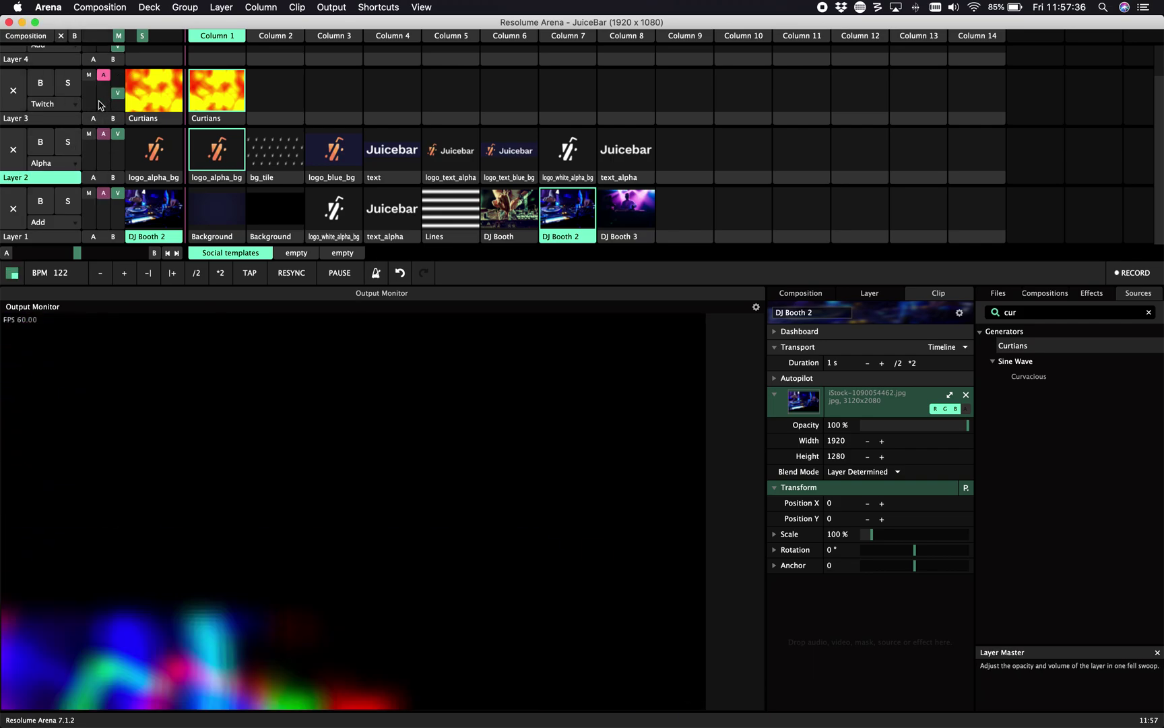
{"action": "left_click", "coordinate": [50, 104]}
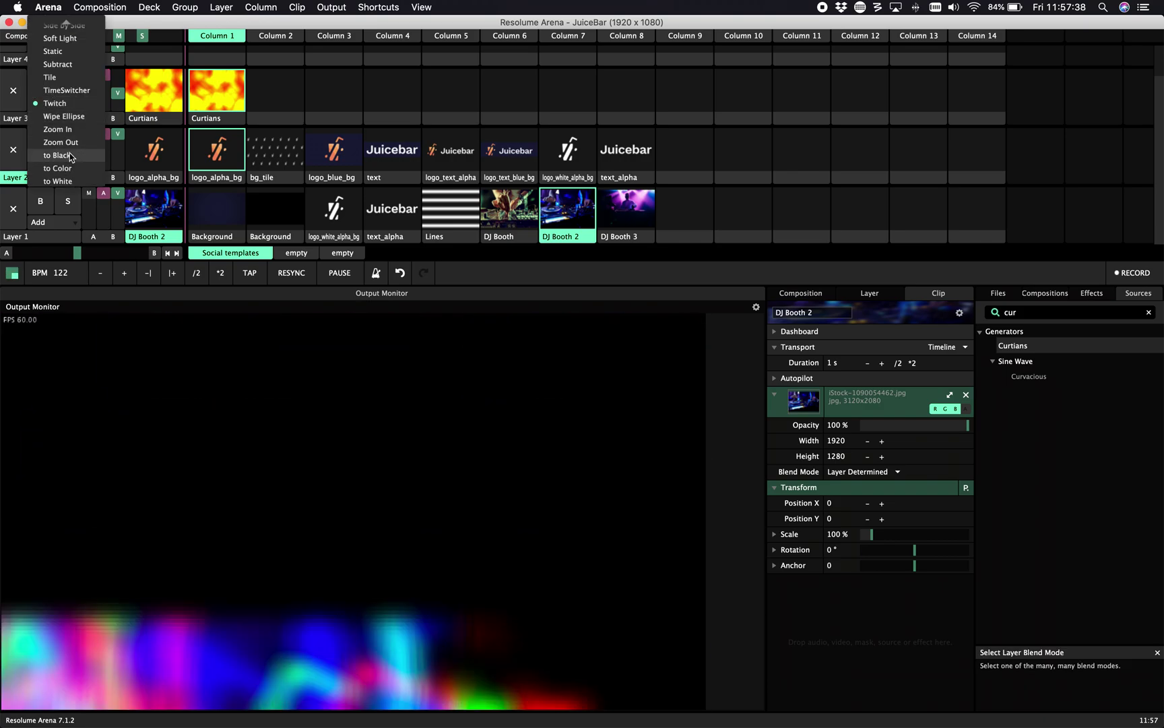
{"action": "scroll", "coordinate": [74, 155], "scroll_direction": "up", "scroll_amount": 10}
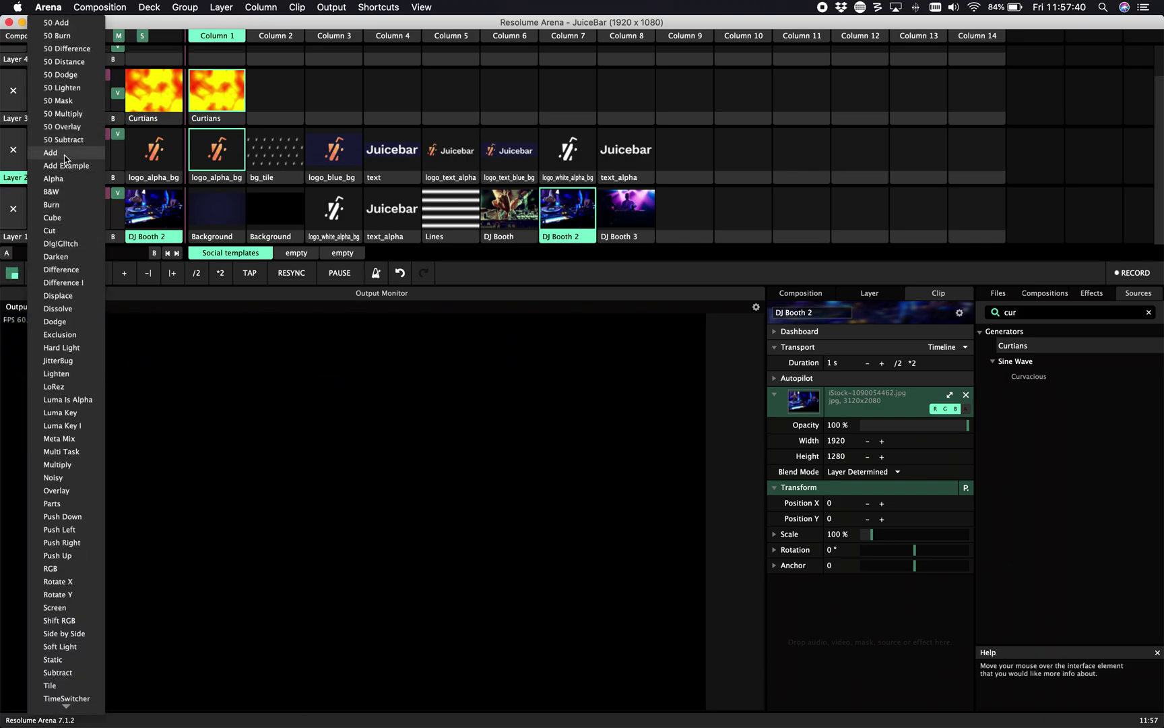
{"action": "left_click", "coordinate": [64, 181]}
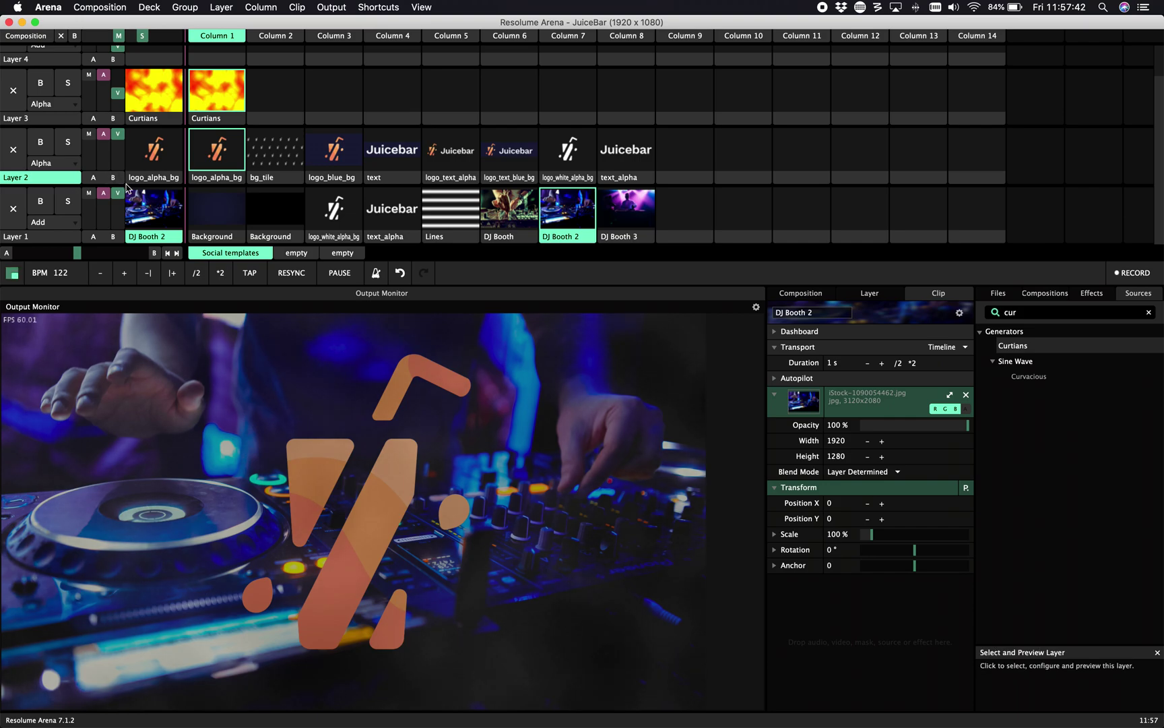